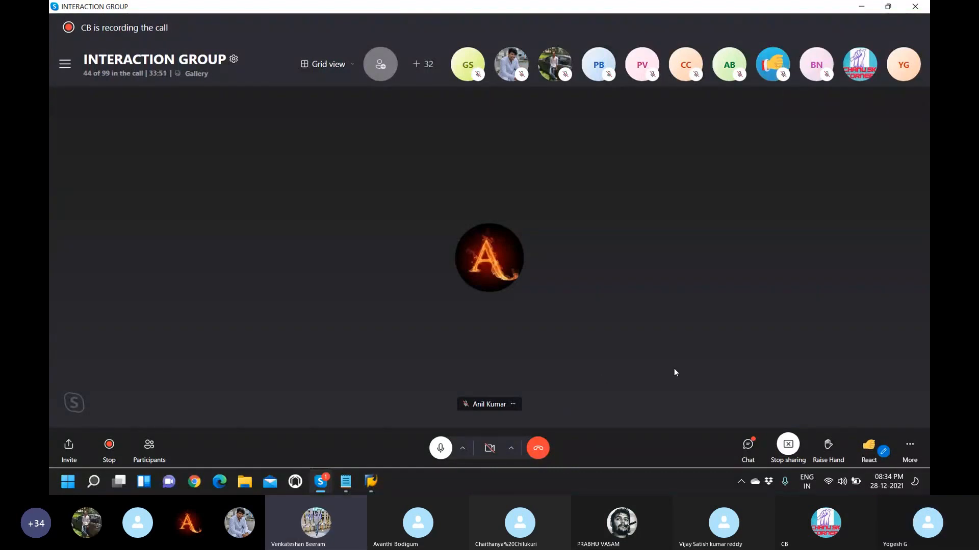
Step: Switch to the Notepad journal notes and add company code 7310 above the CC Receivables entry
{"action": "left_click", "coordinate": [345, 481]}
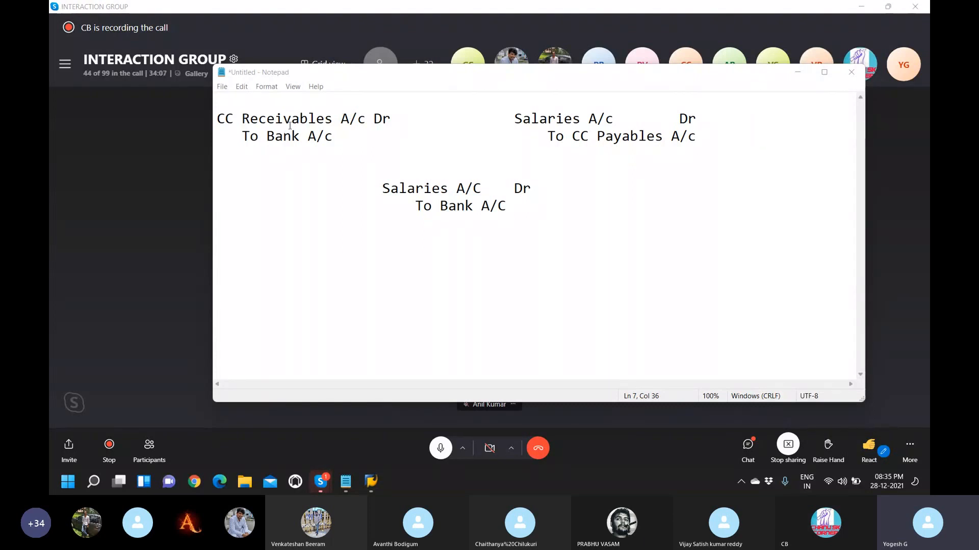
{"action": "left_click", "coordinate": [283, 105]}
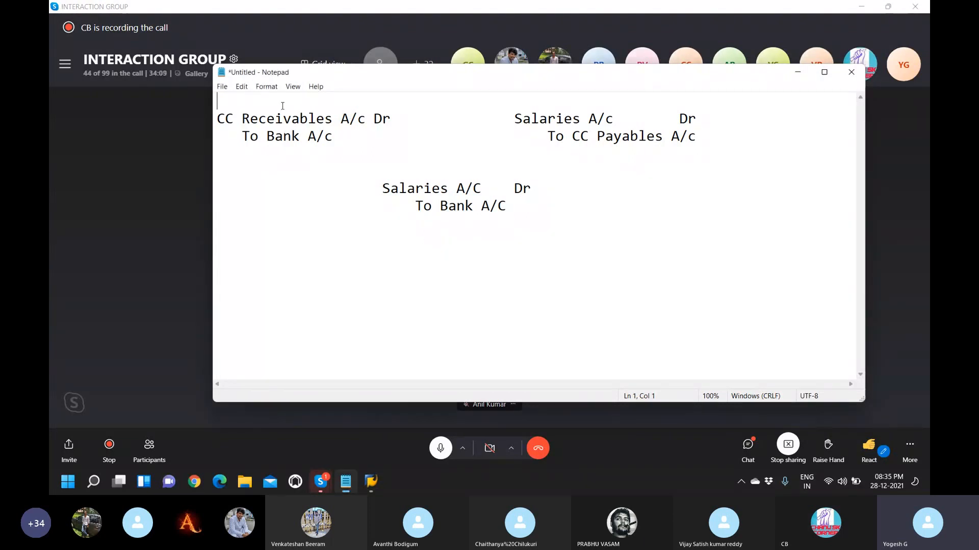
{"action": "type", "text": "7310"}
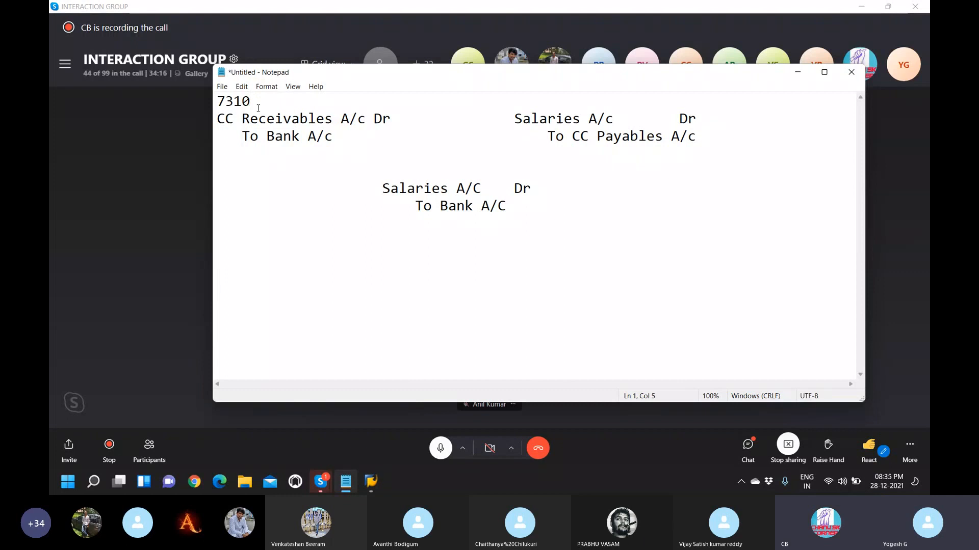
{"action": "key", "text": "shift+Left"}
{"action": "key", "text": "shift+Left"}
{"action": "key", "text": "Right"}
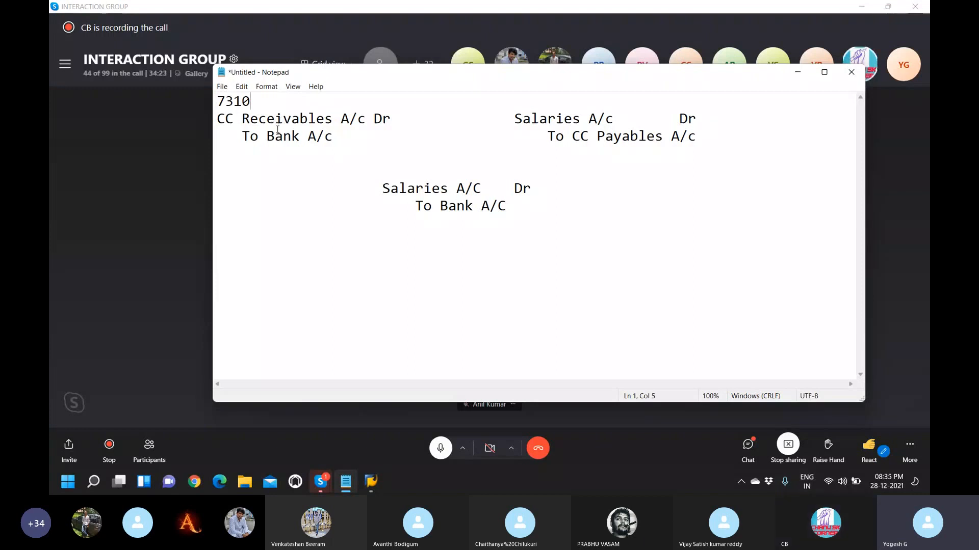
{"action": "left_click", "coordinate": [219, 119]}
{"action": "left_click_drag", "start_coordinate": [218, 119], "coordinate": [334, 118]}
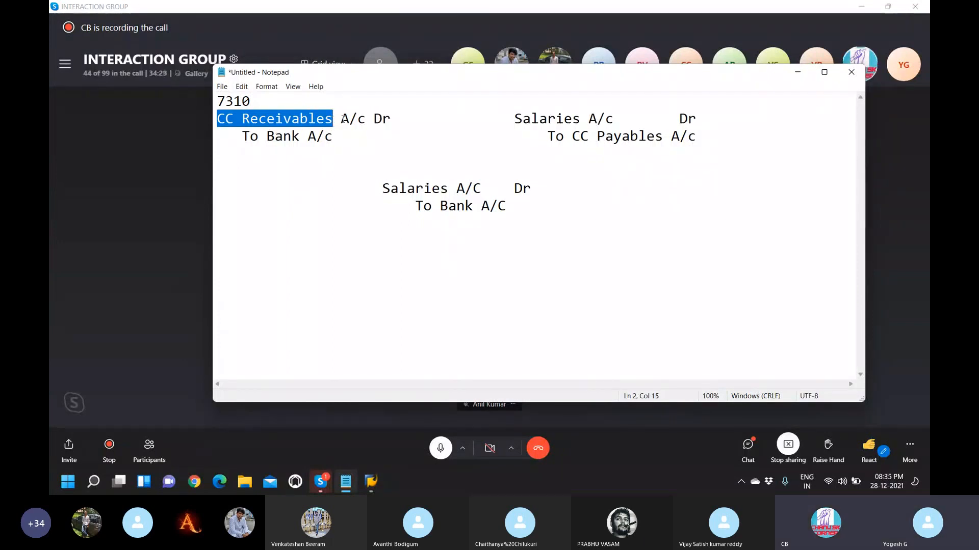
Step: Add company code 7320 on the first line, above the Salaries to CC Payables entry
{"action": "left_click", "coordinate": [428, 95]}
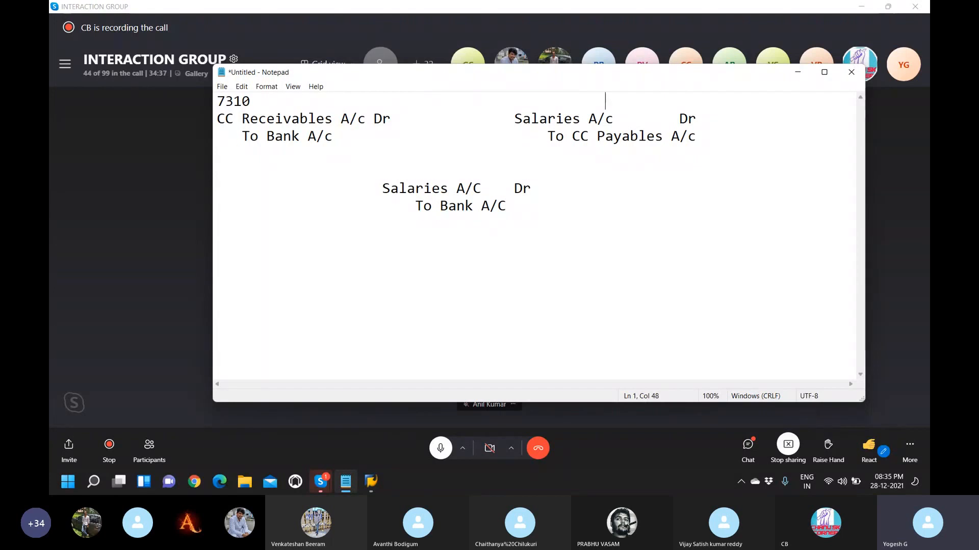
{"action": "key", "text": "BackSpace"}
{"action": "key", "text": "BackSpace"}
{"action": "key", "text": "BackSpace"}
{"action": "key", "text": "BackSpace"}
{"action": "key", "text": "BackSpace"}
{"action": "key", "text": "BackSpace"}
{"action": "key", "text": "BackSpace"}
{"action": "key", "text": "BackSpace"}
{"action": "type", "text": "7320"}
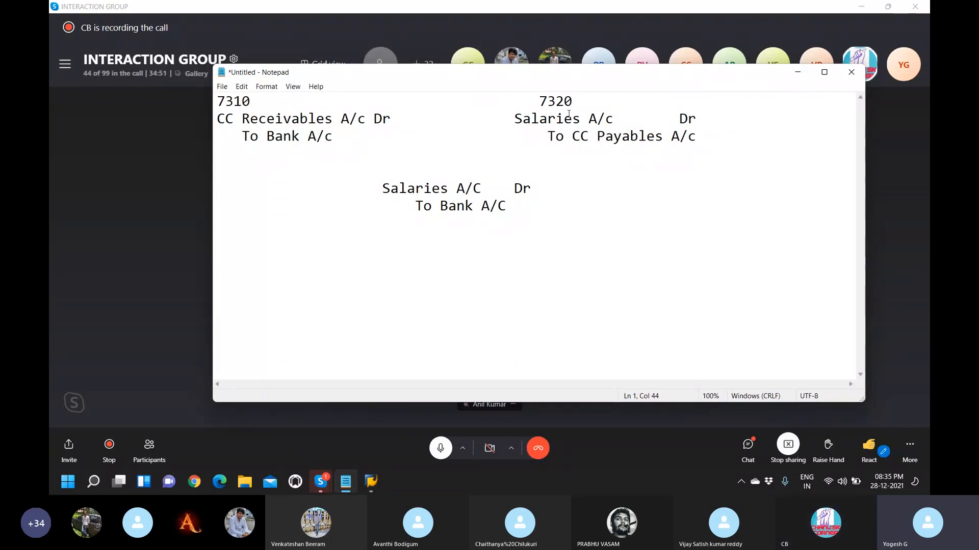
Step: Highlight the Salaries A/c and CC Payables A/c texts in the 7320 entry to point them out
{"action": "left_click", "coordinate": [506, 118]}
{"action": "left_click_drag", "start_coordinate": [506, 119], "coordinate": [618, 122]}
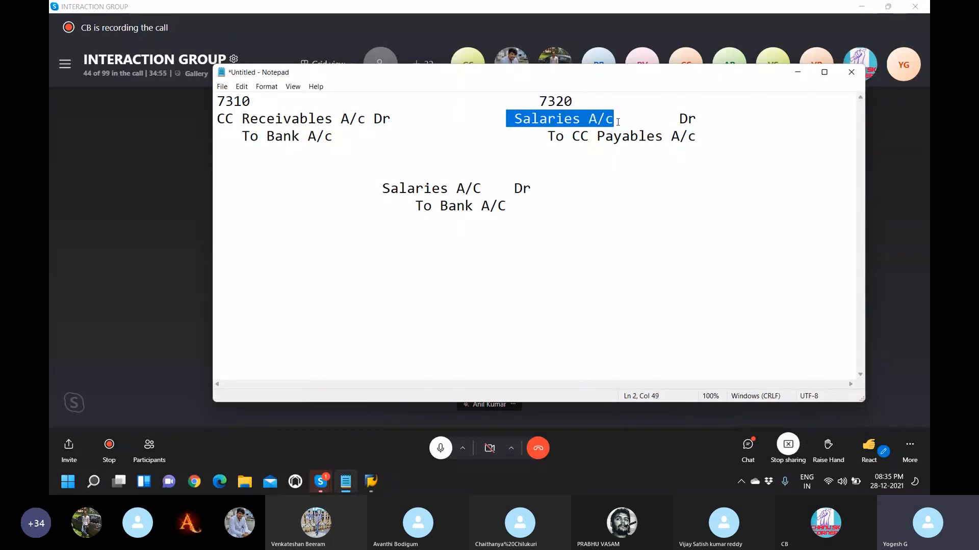
{"action": "left_click", "coordinate": [572, 137]}
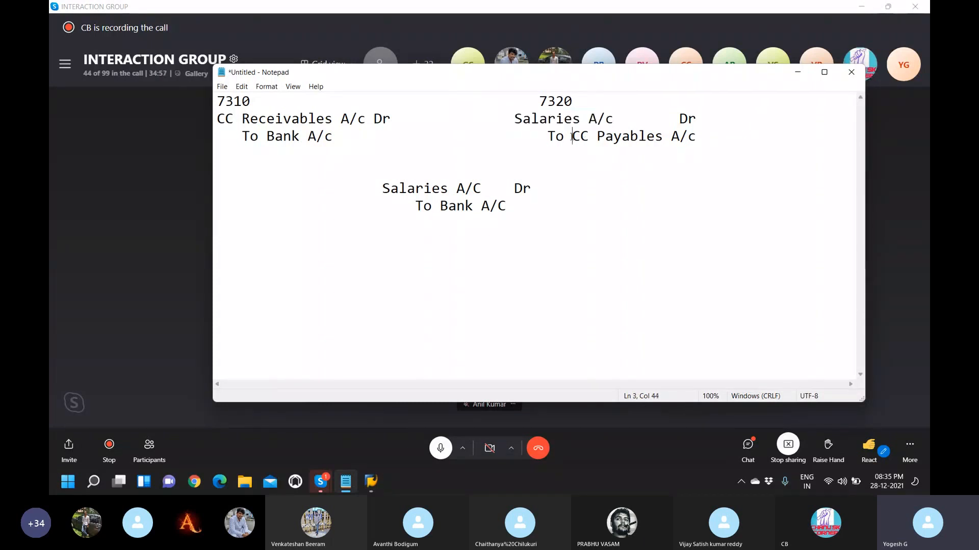
{"action": "left_click_drag", "start_coordinate": [572, 137], "coordinate": [655, 148]}
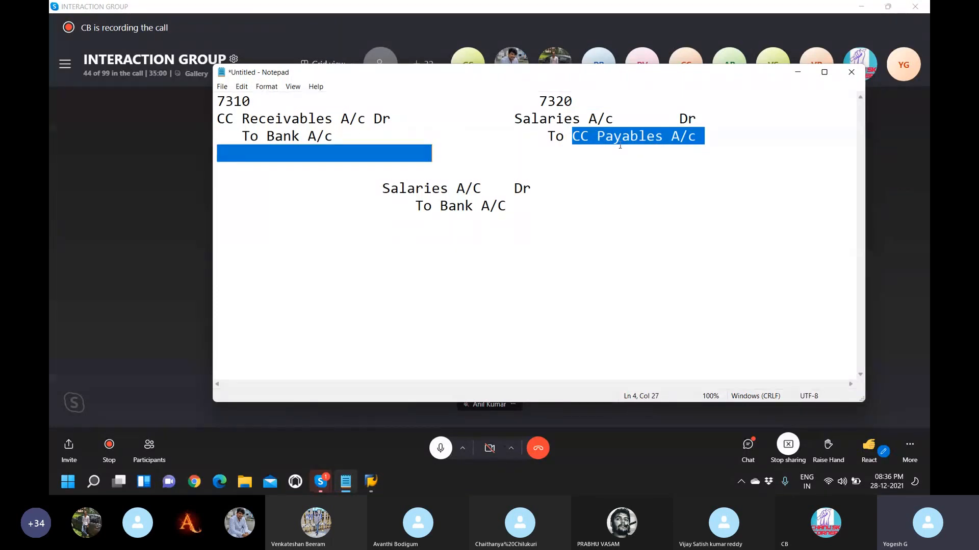
{"action": "left_click", "coordinate": [559, 222]}
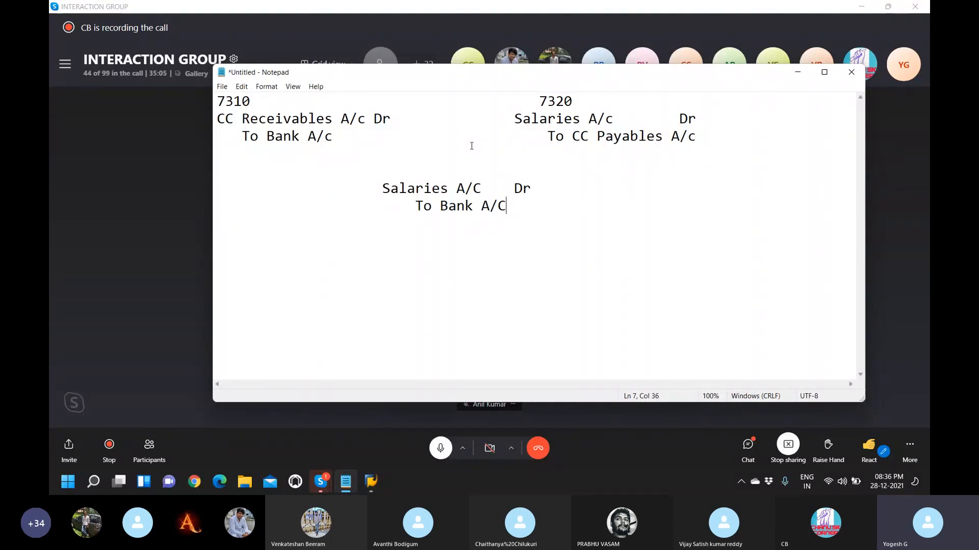
Step: In the combined entry, add 7320 after the Salaries debit line and 7310 after the To Bank line
{"action": "left_click_drag", "start_coordinate": [374, 187], "coordinate": [532, 216]}
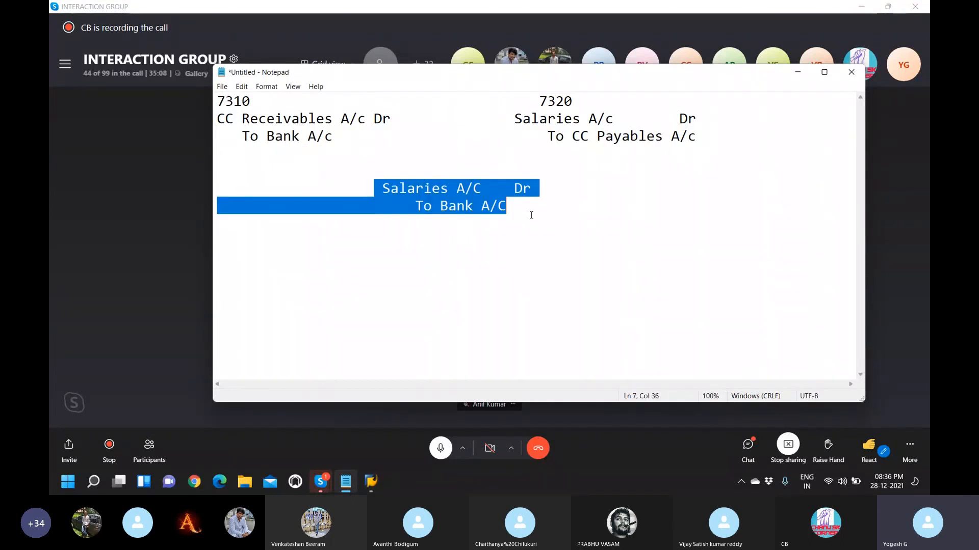
{"action": "left_click", "coordinate": [555, 193]}
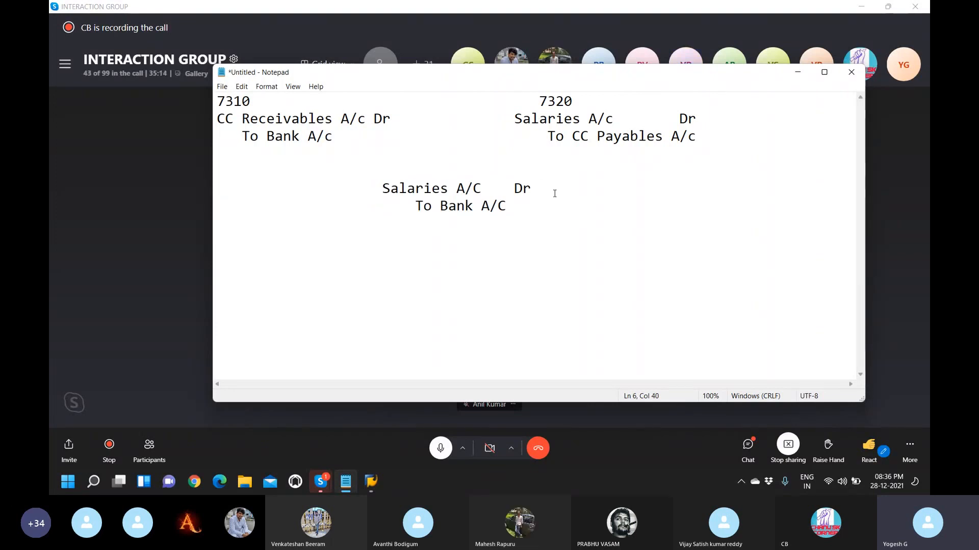
{"action": "type", "text": "7320"}
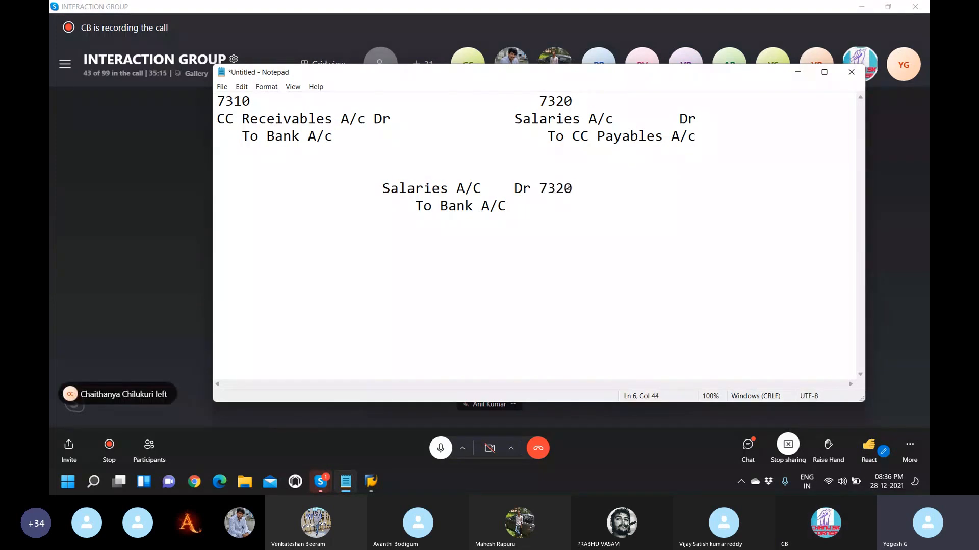
{"action": "left_click", "coordinate": [541, 209]}
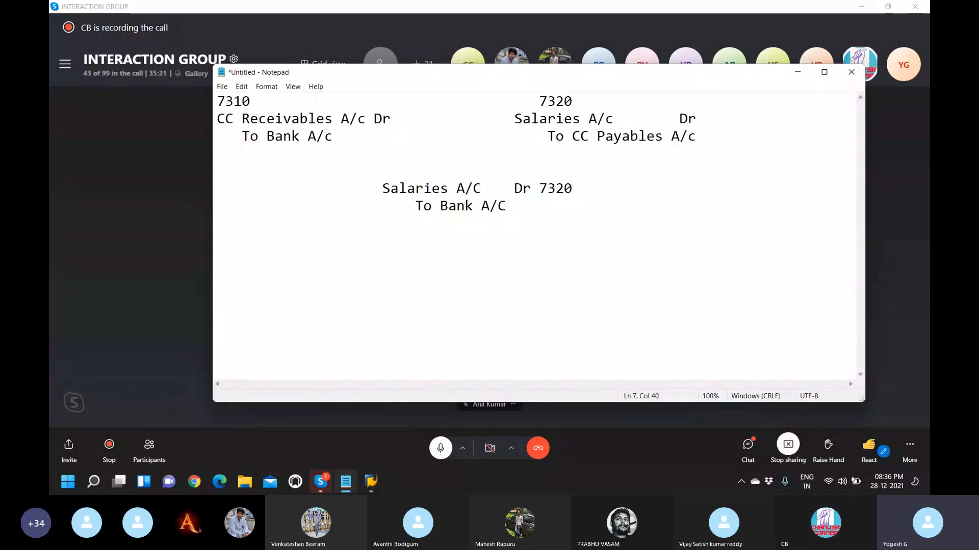
{"action": "type", "text": "7321"}
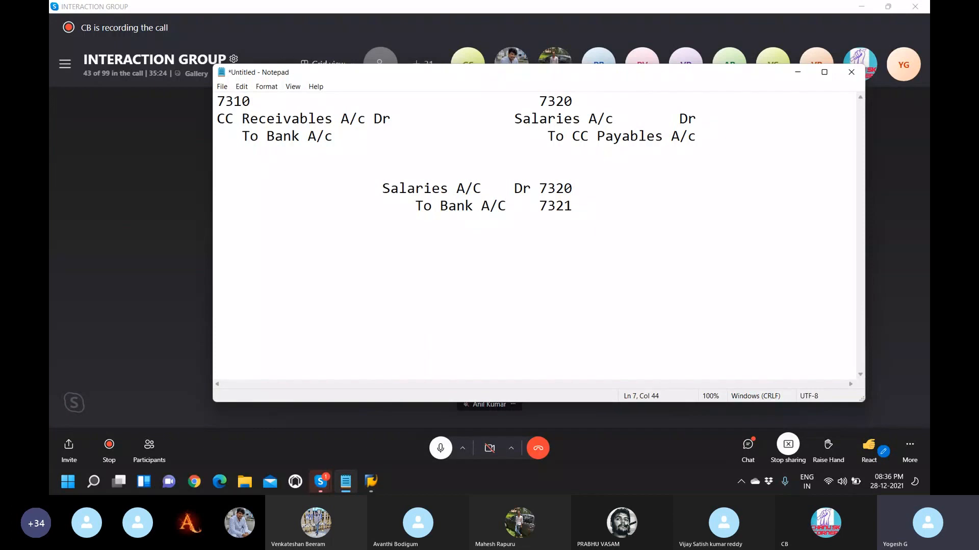
{"action": "key", "text": "BackSpace"}
{"action": "key", "text": "BackSpace"}
{"action": "type", "text": "10"}
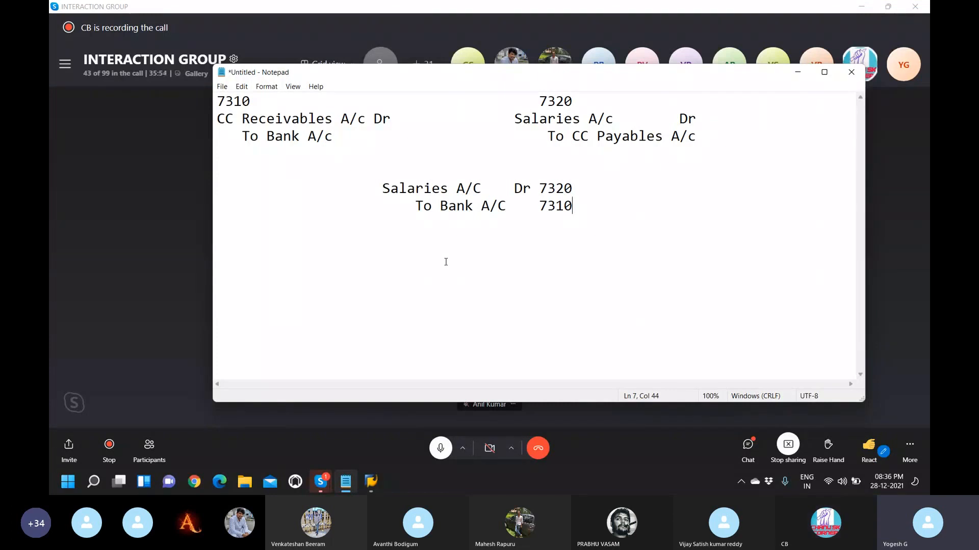
Step: Switch to SAP Easy Access and try to open transaction FS00
{"action": "left_click", "coordinate": [369, 488]}
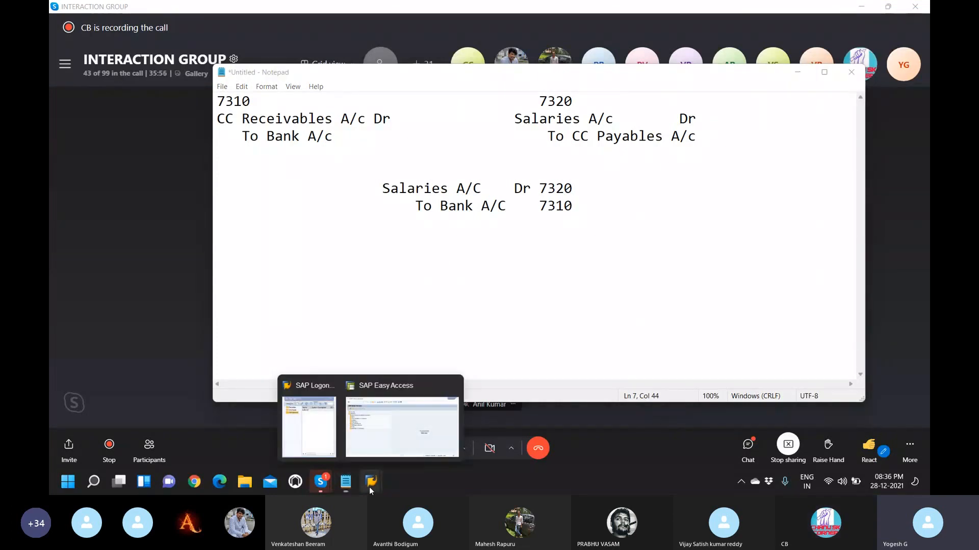
{"action": "left_click", "coordinate": [383, 436]}
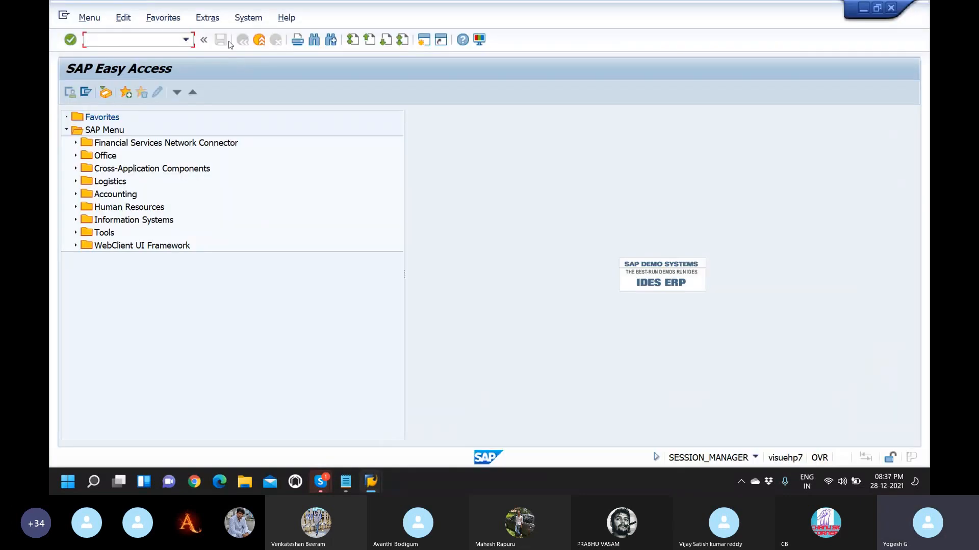
{"action": "type", "text": "fs00"}
{"action": "key", "text": "Return"}
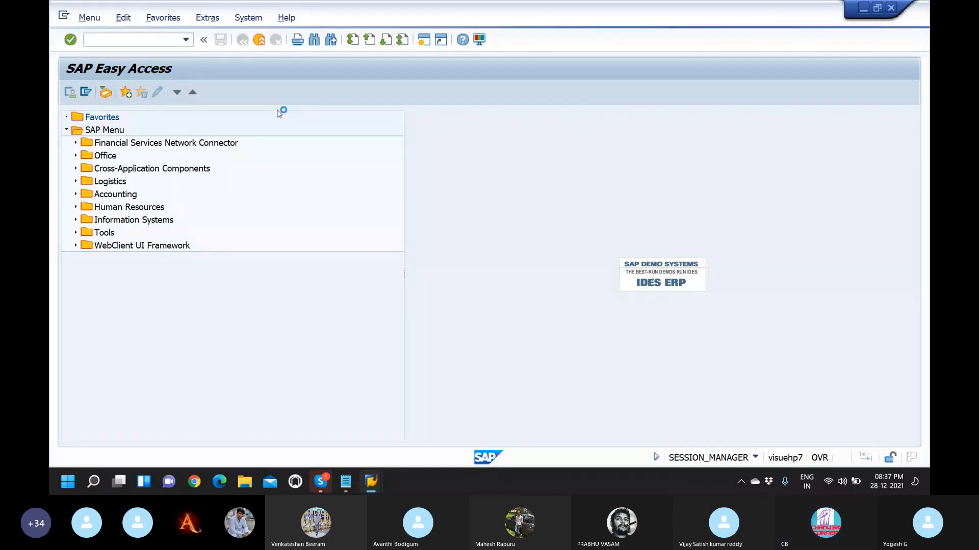
Step: Start a new connection to the system from SAP Logon and dismiss the connection error message
{"action": "mouse_move", "coordinate": [366, 483]}
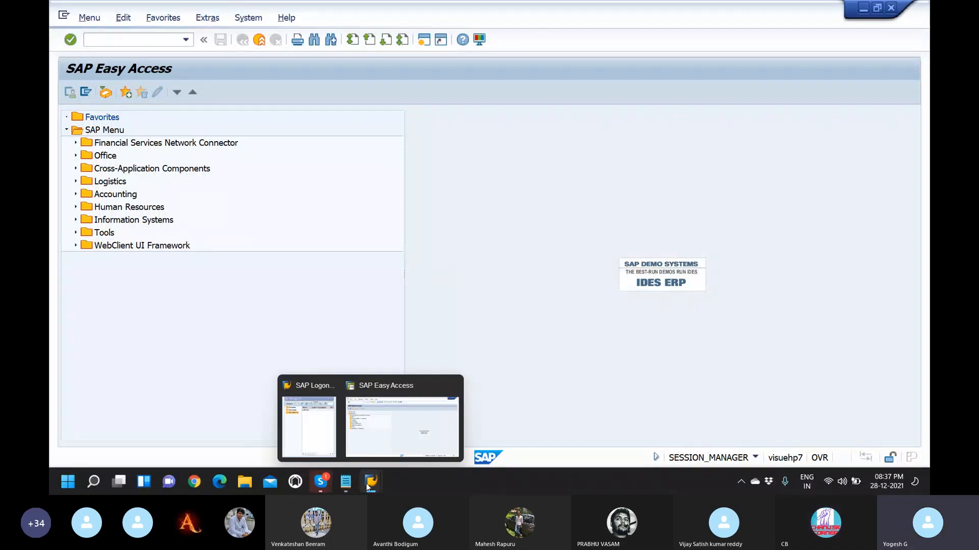
{"action": "left_click", "coordinate": [308, 418]}
{"action": "double_click", "coordinate": [502, 106]}
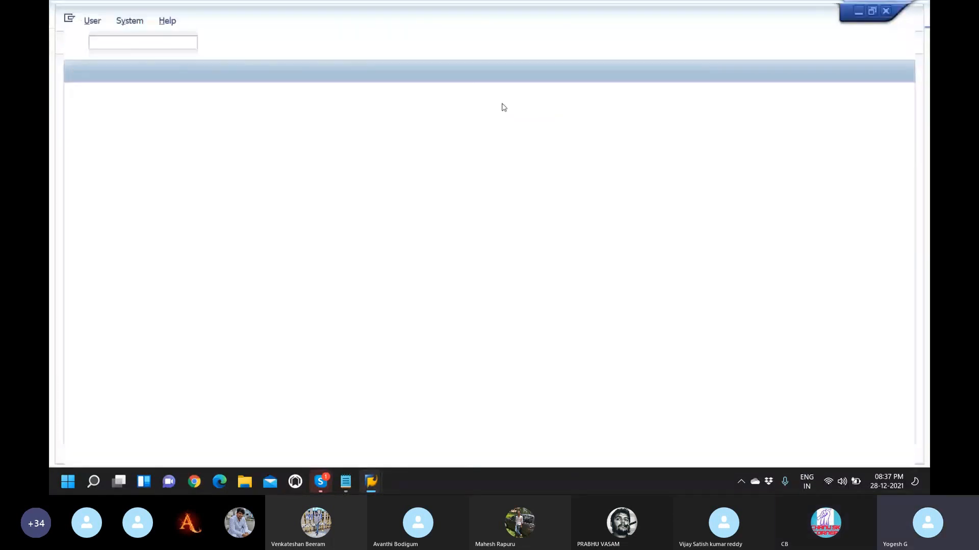
{"action": "key", "text": "Return"}
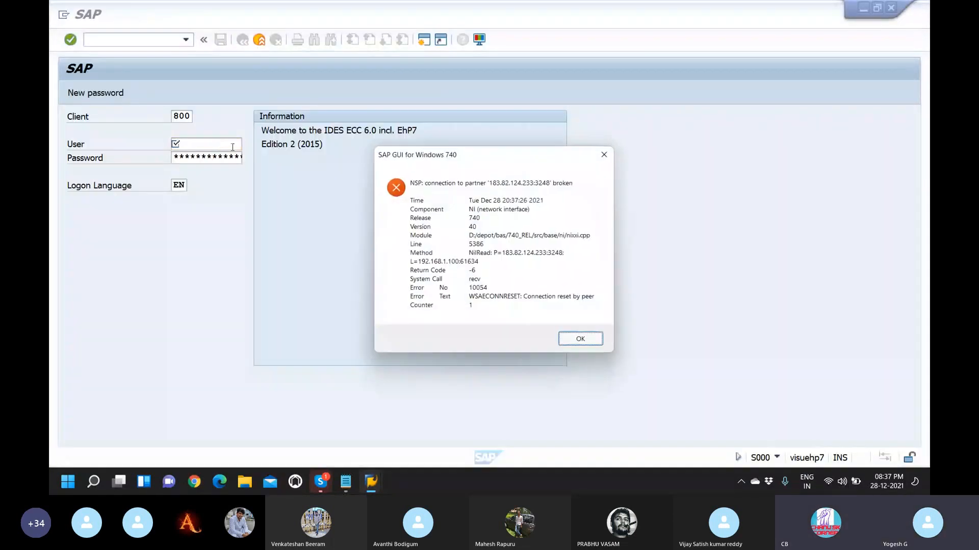
{"action": "key", "text": "Return"}
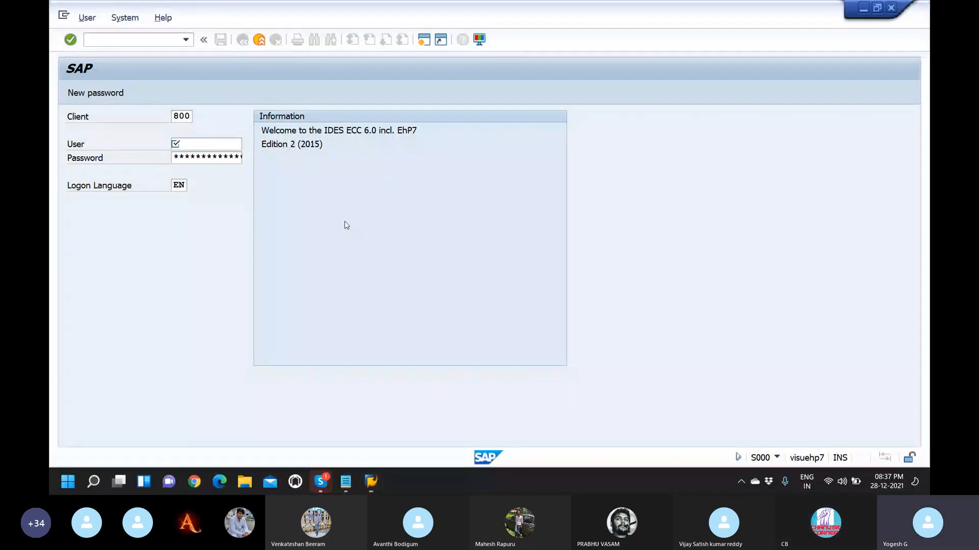
Step: Log on to client 800 with the user ID and password, continuing with this logon and ending any others
{"action": "left_click", "coordinate": [207, 145]}
{"action": "left_click", "coordinate": [205, 159]}
{"action": "key", "text": "Tab"}
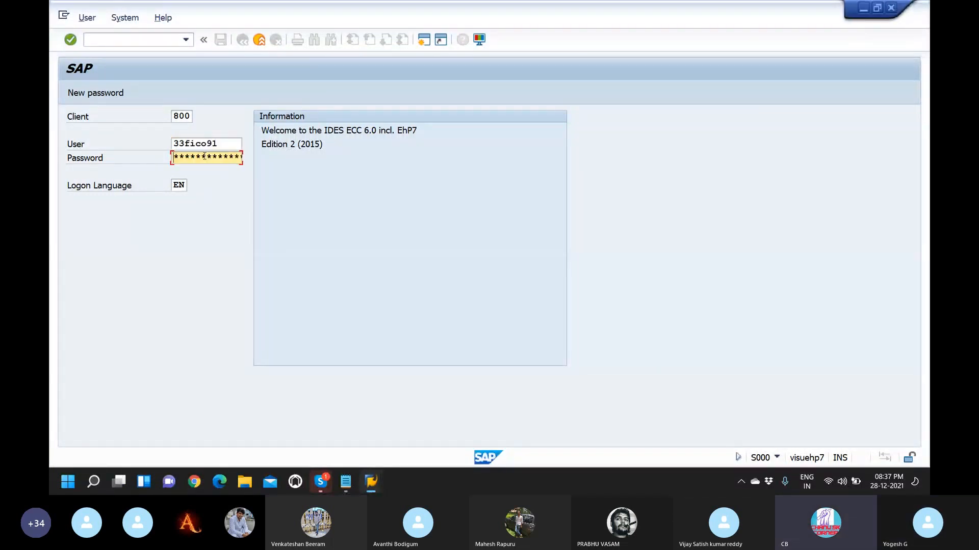
{"action": "type", "text": "**"}
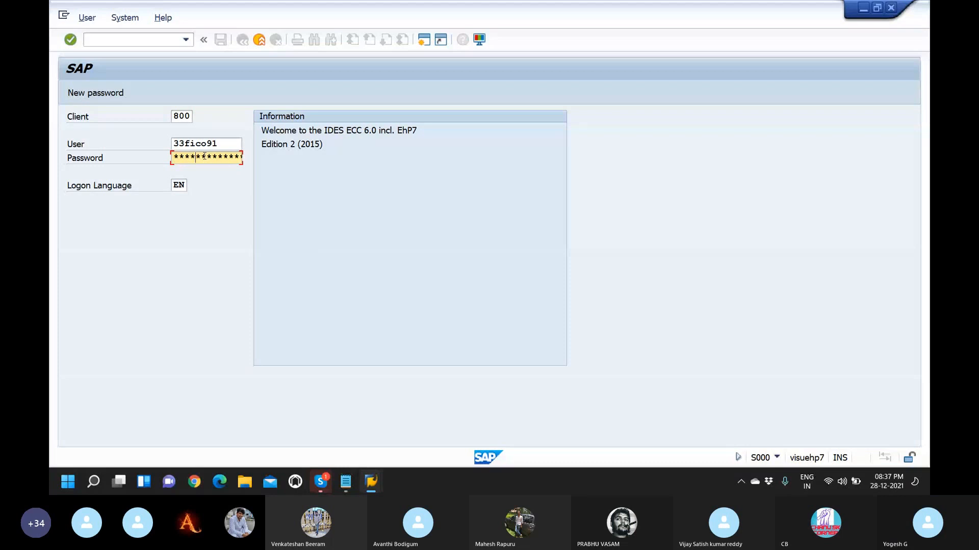
{"action": "key", "text": "Return"}
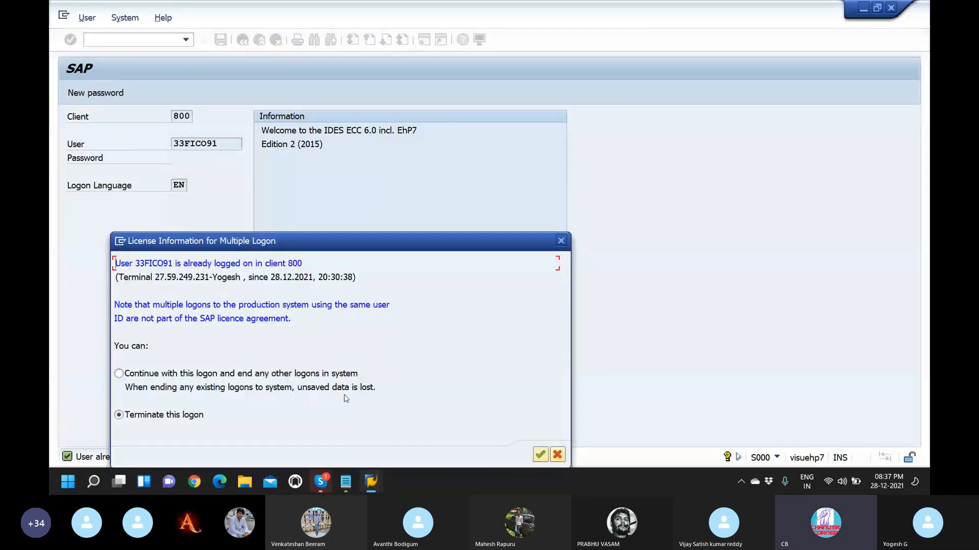
{"action": "key", "text": "Up"}
{"action": "key", "text": "Return"}
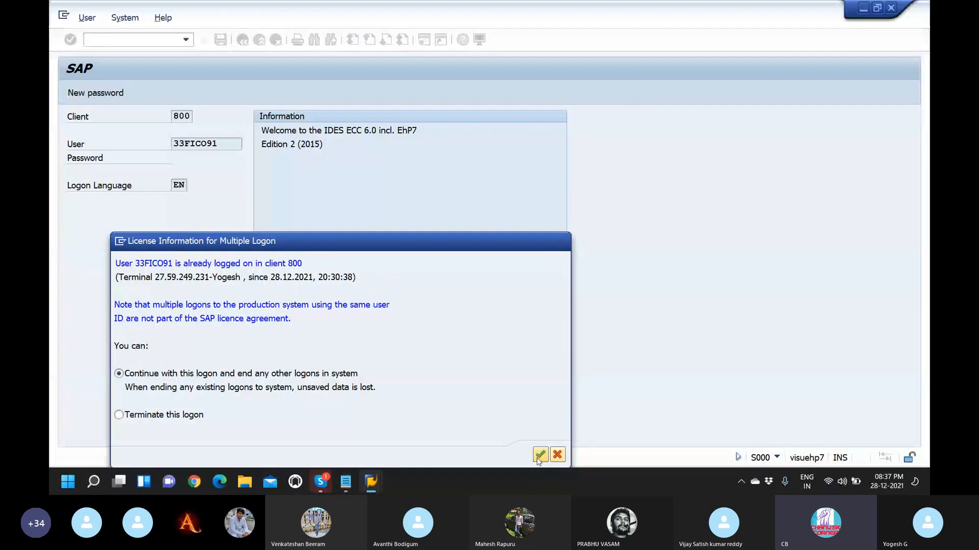
Step: Open transaction FS00 for central G/L account editing
{"action": "type", "text": "fs"}
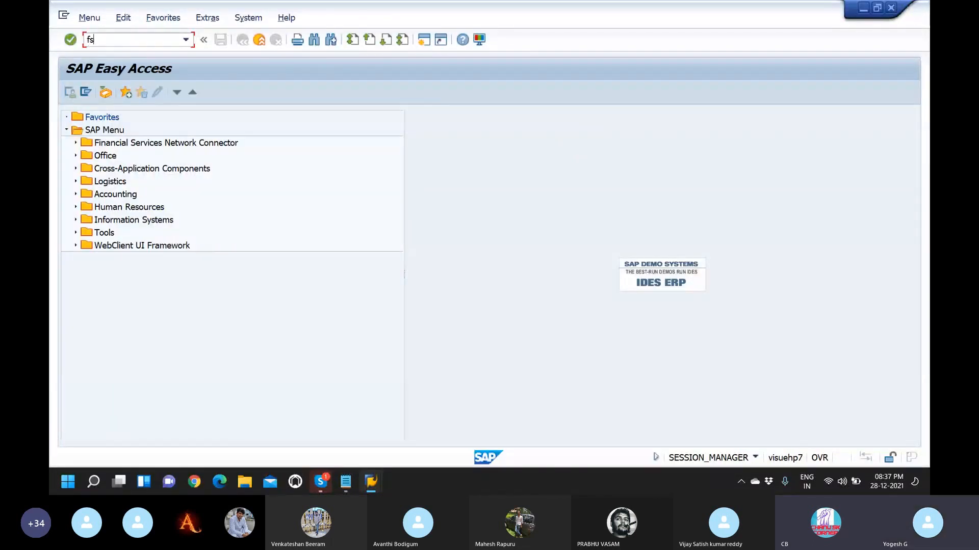
{"action": "type", "text": "00"}
{"action": "key", "text": "Return"}
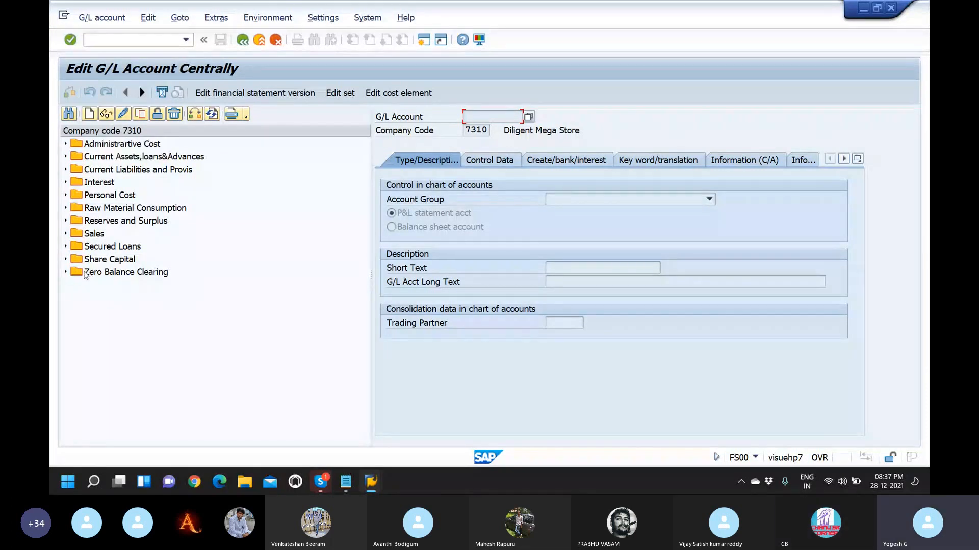
Step: Display the CC Receivable 7320 account under Zero Balance Clearing and review its control data and create/bank/interest settings
{"action": "left_click", "coordinate": [66, 272]}
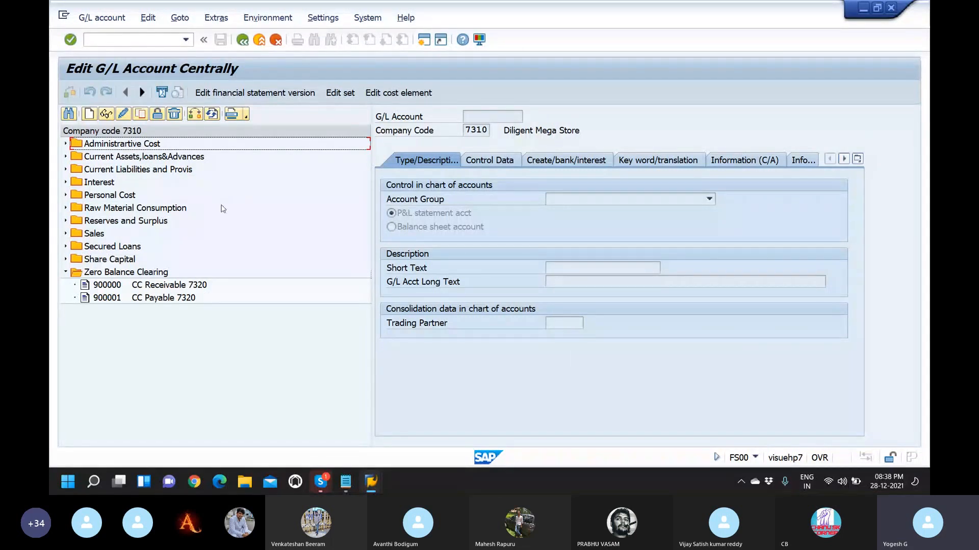
{"action": "double_click", "coordinate": [182, 285]}
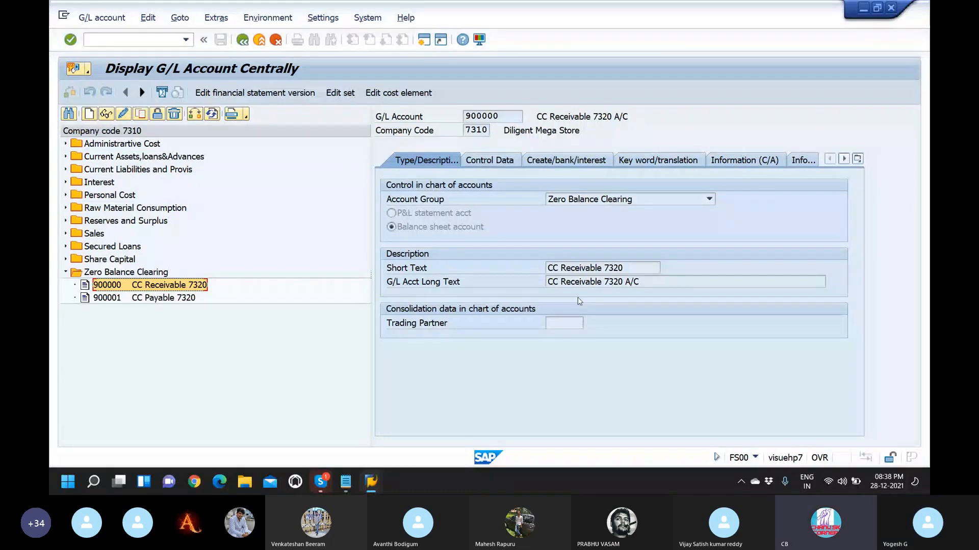
{"action": "left_click", "coordinate": [489, 160]}
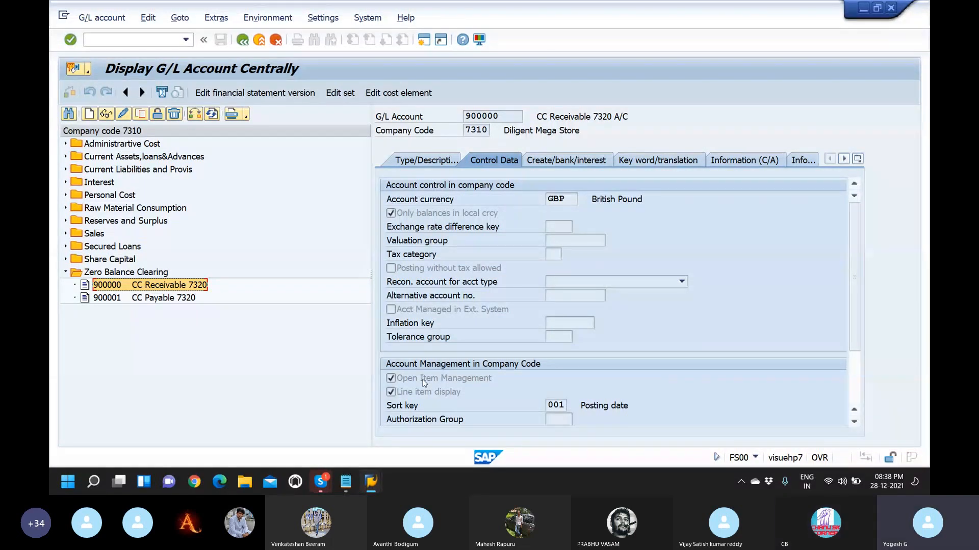
{"action": "left_click", "coordinate": [550, 160]}
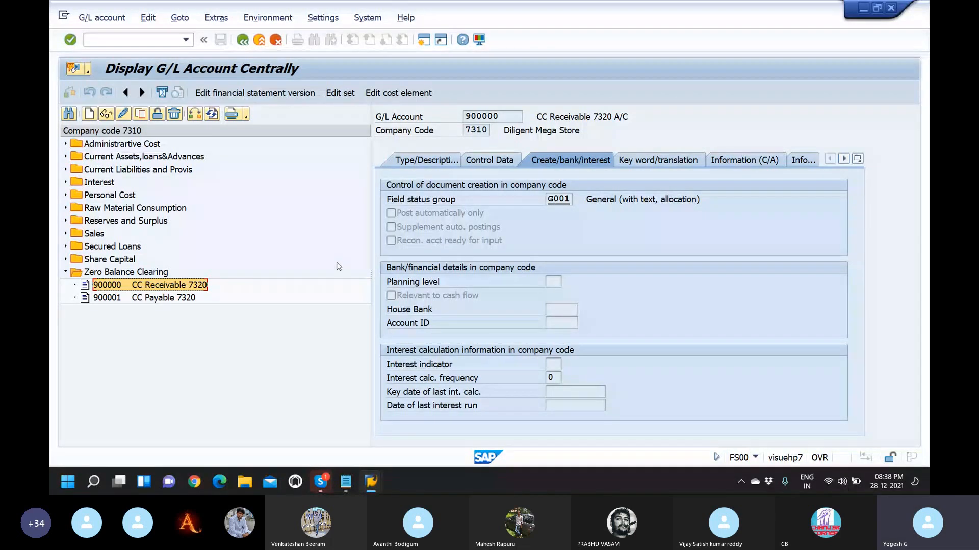
Step: Display the CC Payable 7320 account and switch the G/L account list to company code 7320
{"action": "left_click", "coordinate": [177, 300]}
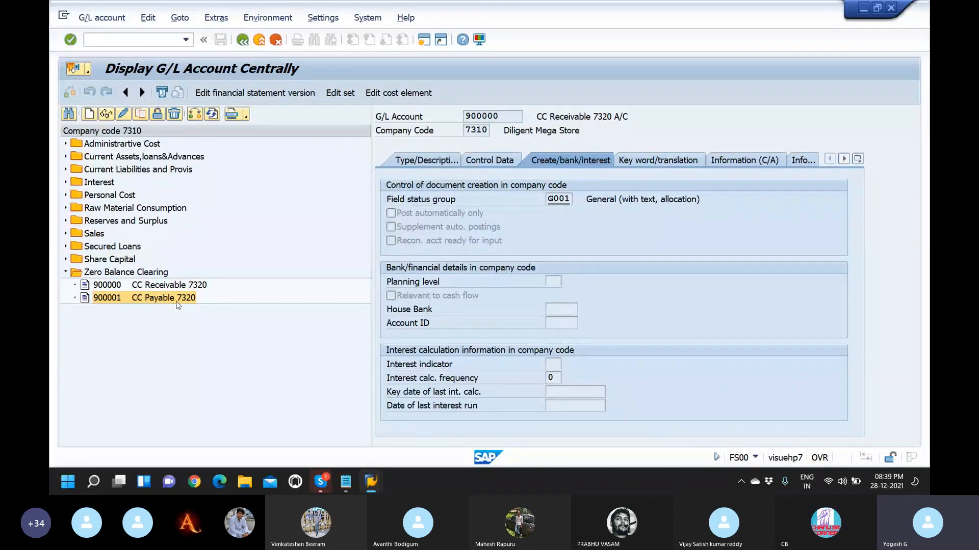
{"action": "double_click", "coordinate": [178, 300]}
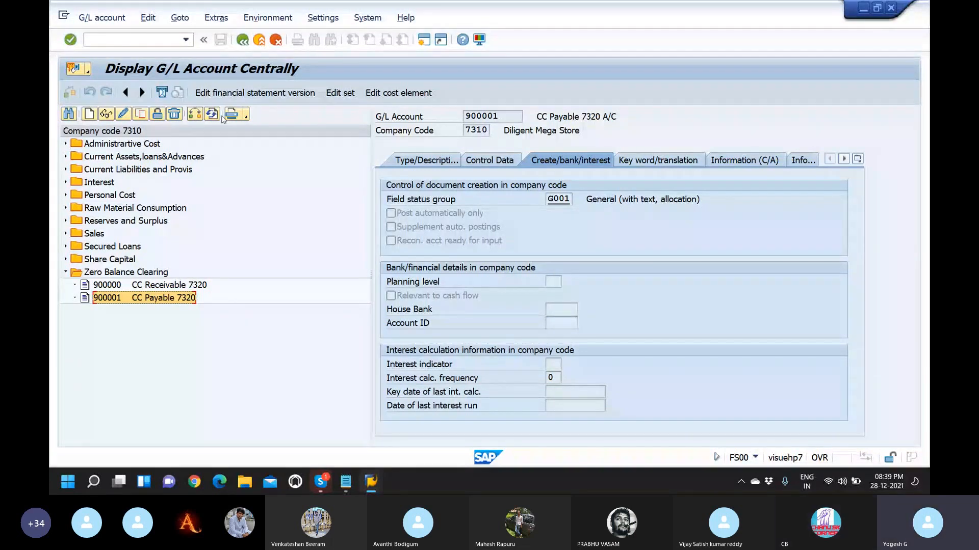
{"action": "left_click", "coordinate": [195, 115]}
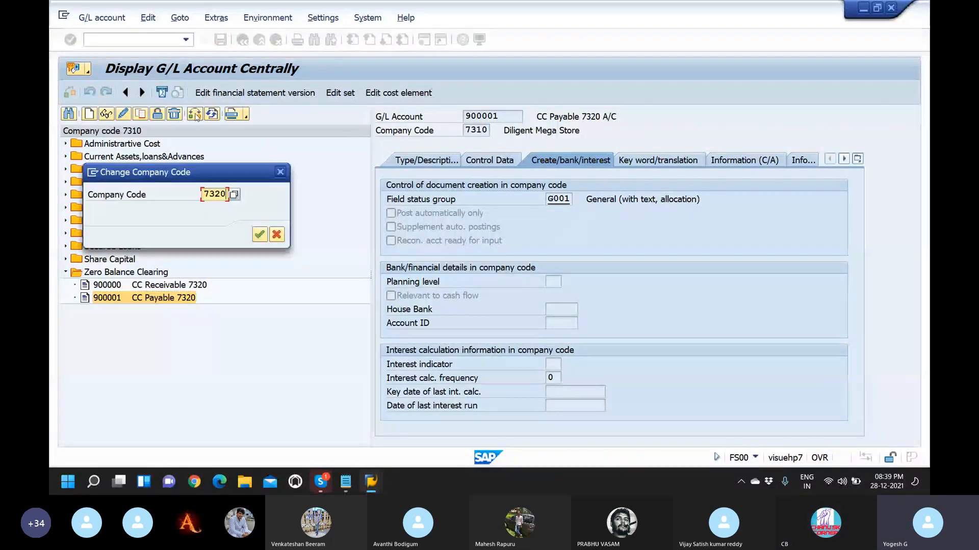
{"action": "key", "text": "Return"}
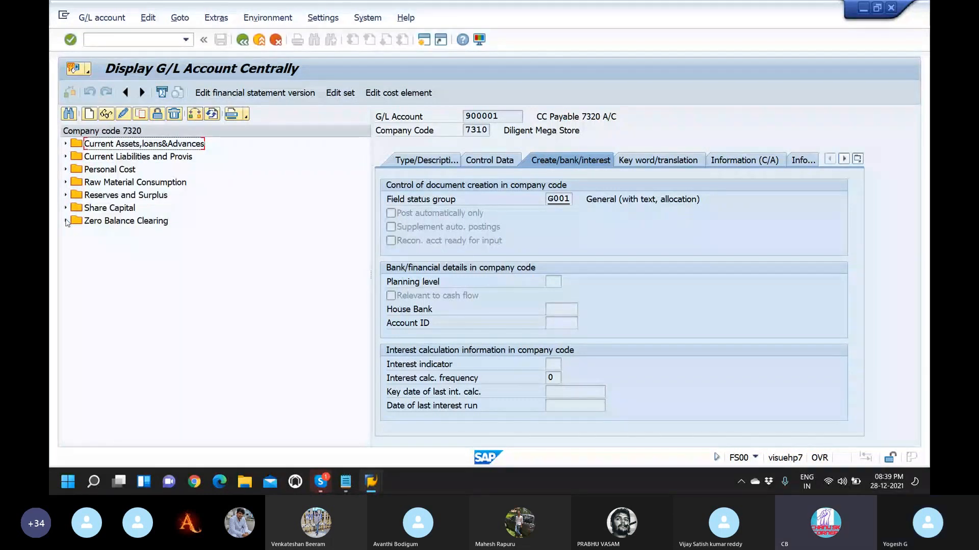
Step: Display the CC Receivable 7310 account under Zero Balance Clearing and review its type/description and control data
{"action": "left_click", "coordinate": [67, 221]}
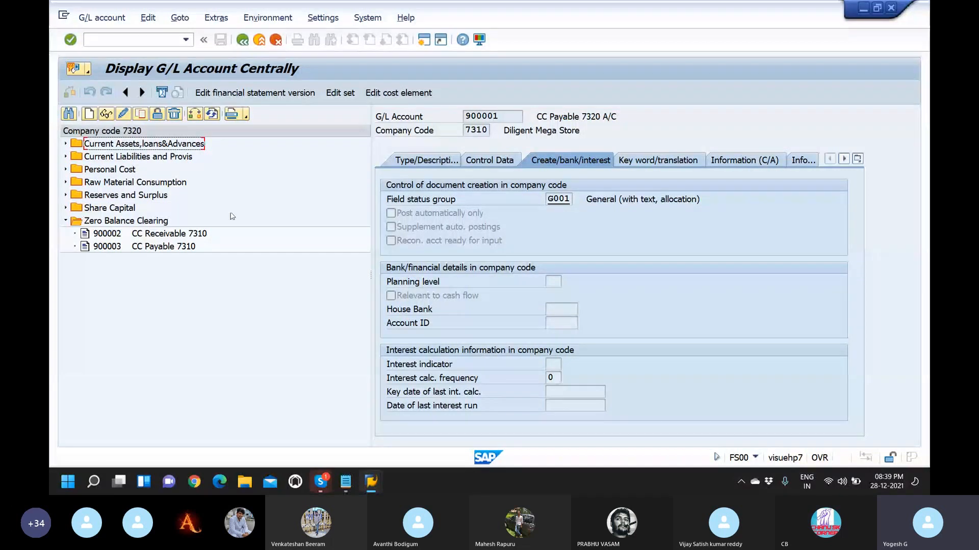
{"action": "left_click", "coordinate": [183, 235]}
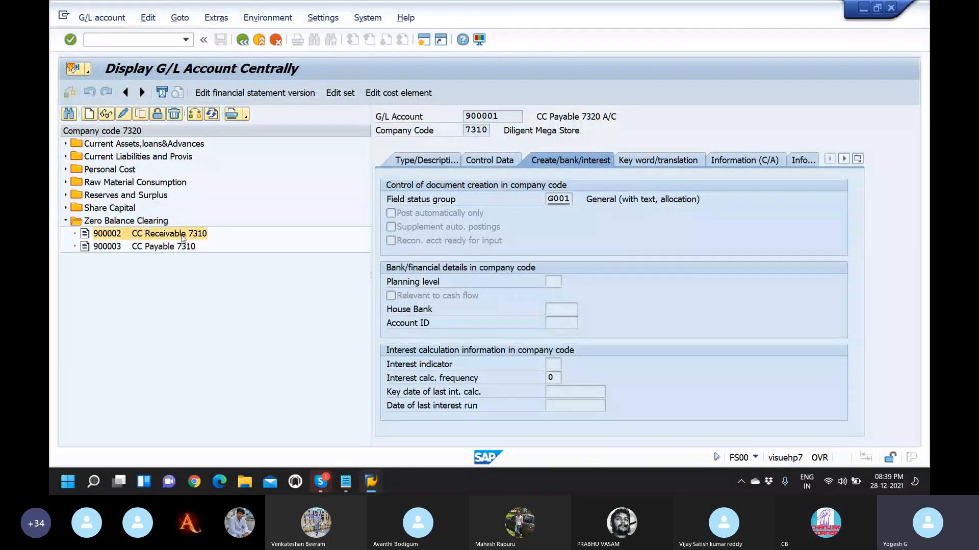
{"action": "double_click", "coordinate": [182, 236]}
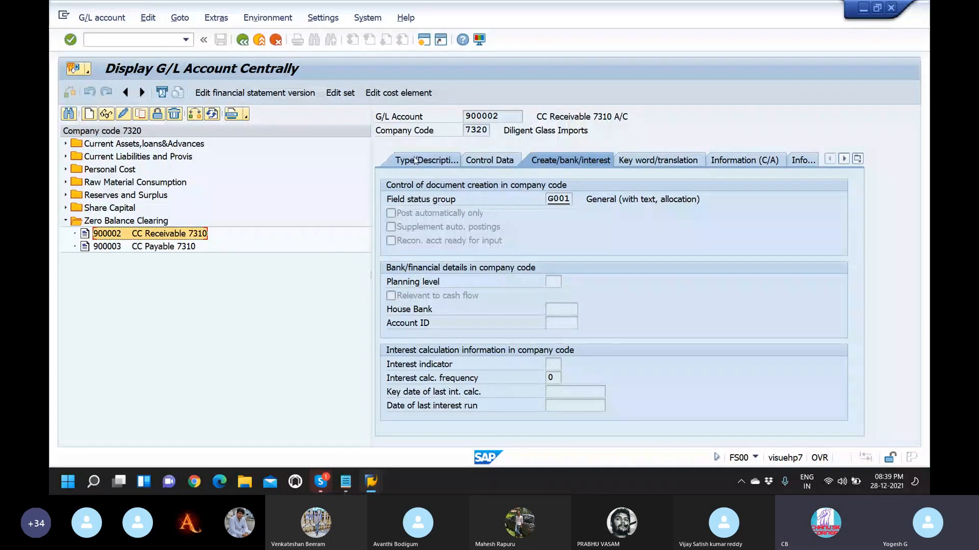
{"action": "left_click", "coordinate": [416, 161]}
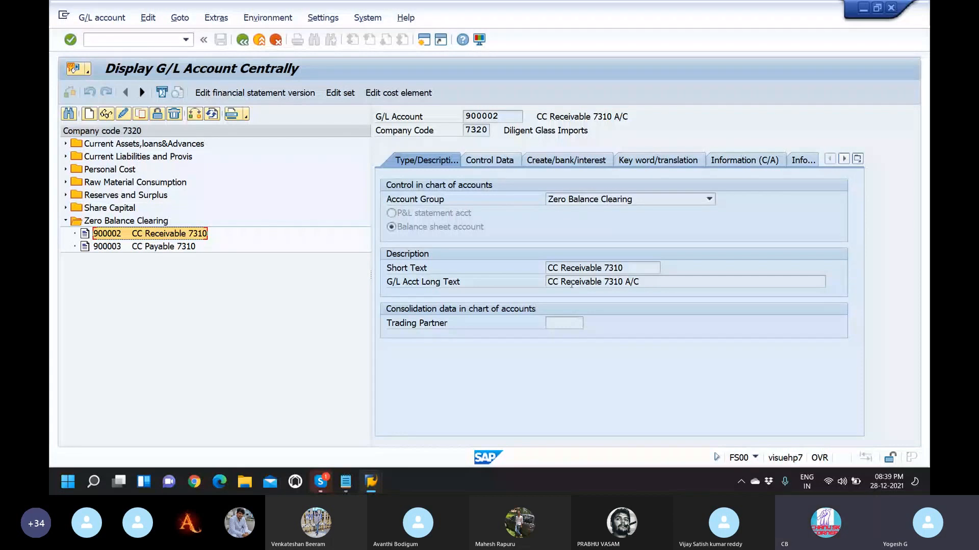
{"action": "left_click", "coordinate": [496, 160]}
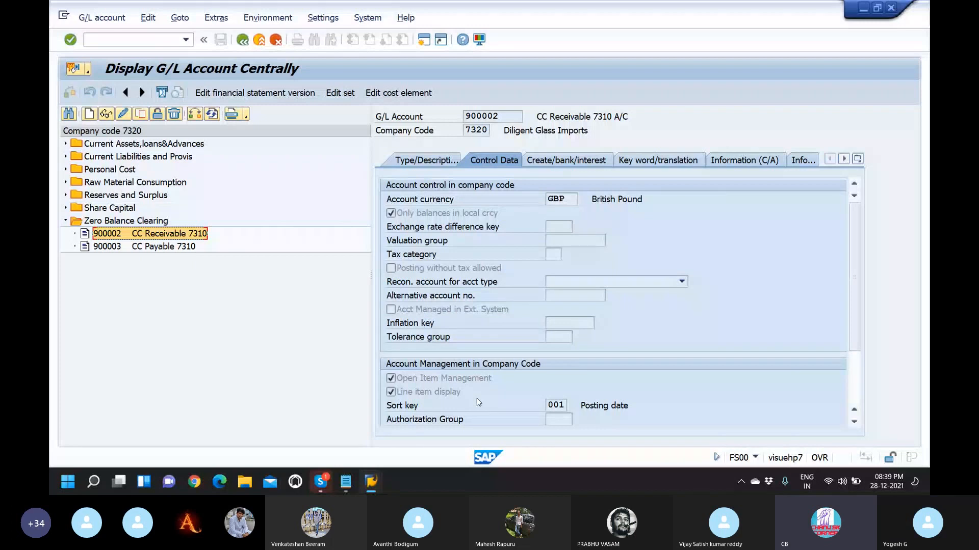
Step: Open transaction OBYA and display the clearing configuration for company code 1 7310 and company code 2 7320
{"action": "key", "text": "ctrl+slash"}
{"action": "type", "text": "/nob"}
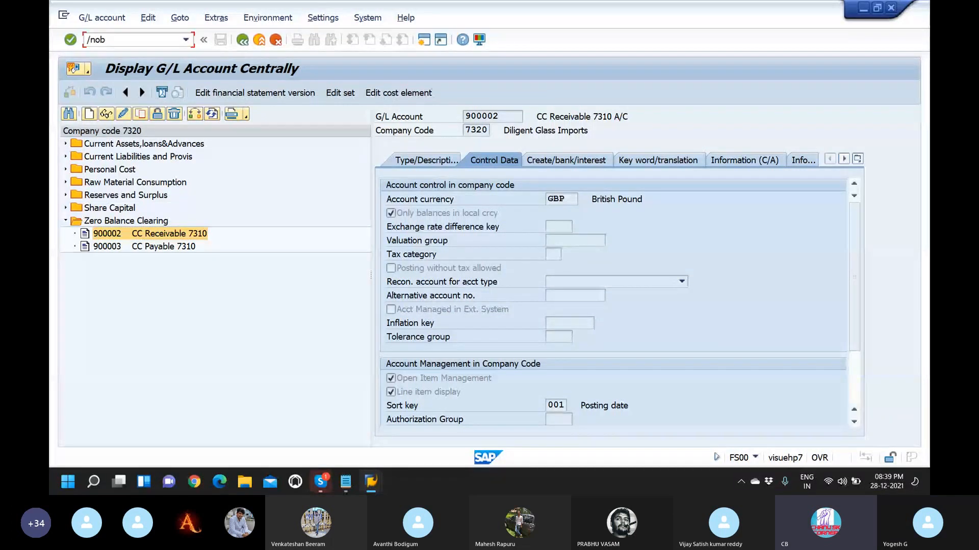
{"action": "type", "text": "ya"}
{"action": "key", "text": "Return"}
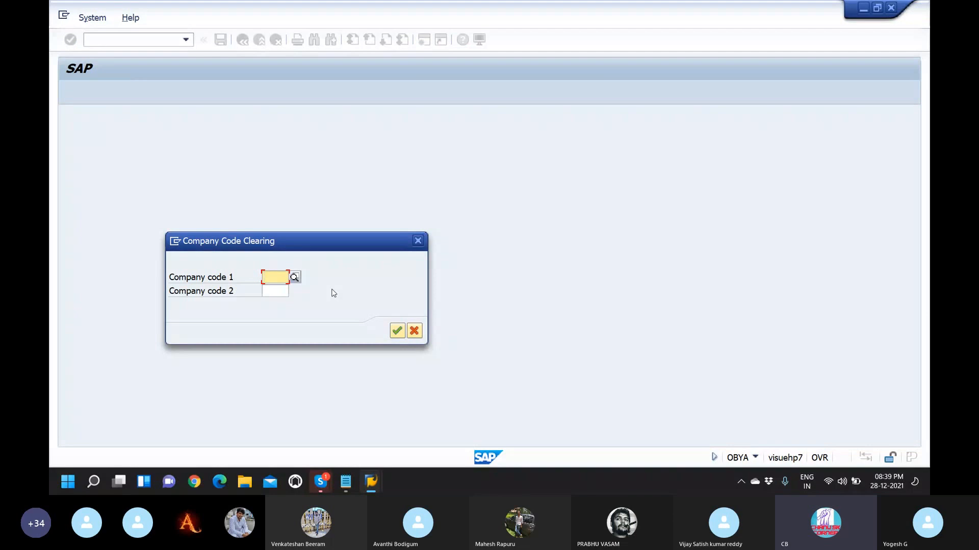
{"action": "type", "text": "7310"}
{"action": "key", "text": "Tab"}
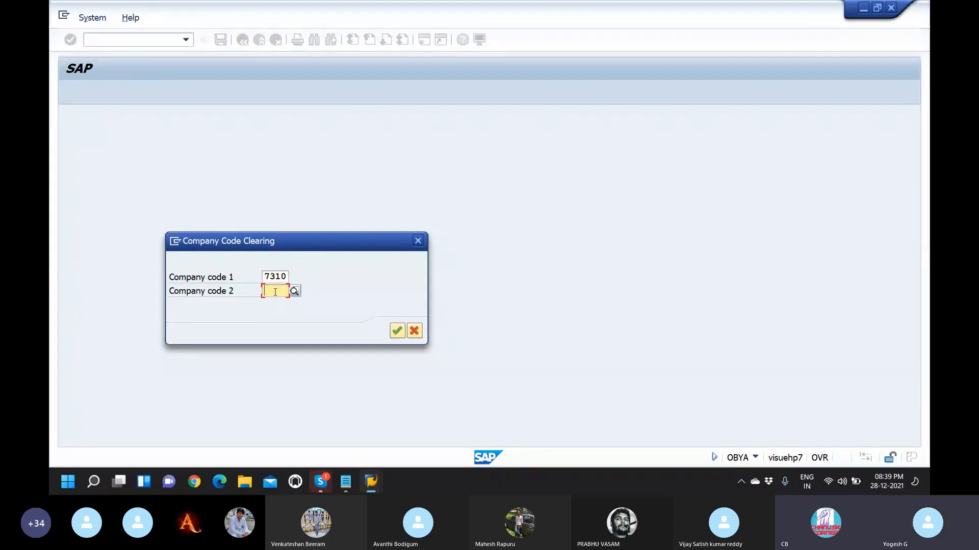
{"action": "type", "text": "7320"}
{"action": "left_click", "coordinate": [397, 333]}
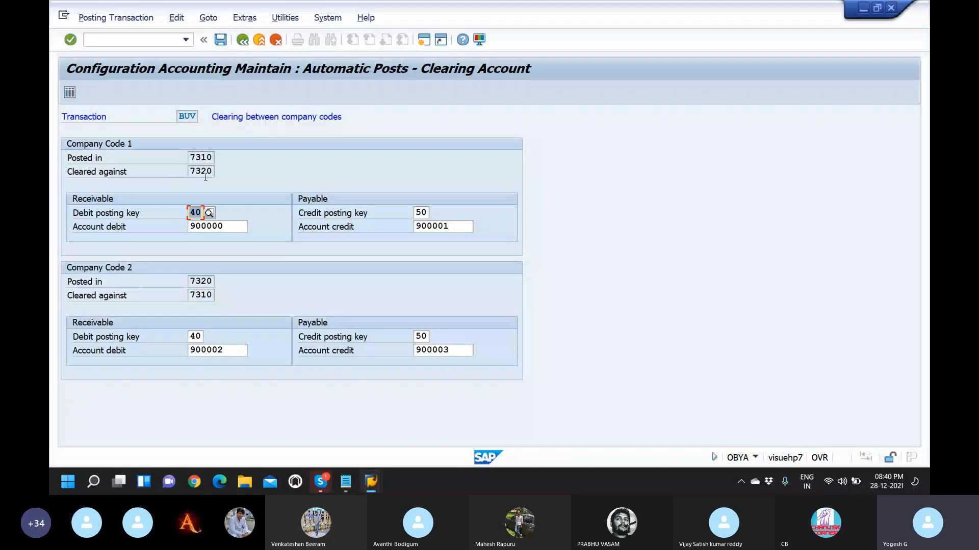
Step: Review the company codes, debit and credit posting keys, and receivable and payable accounts configured for Company Code 1
{"action": "left_click", "coordinate": [206, 176]}
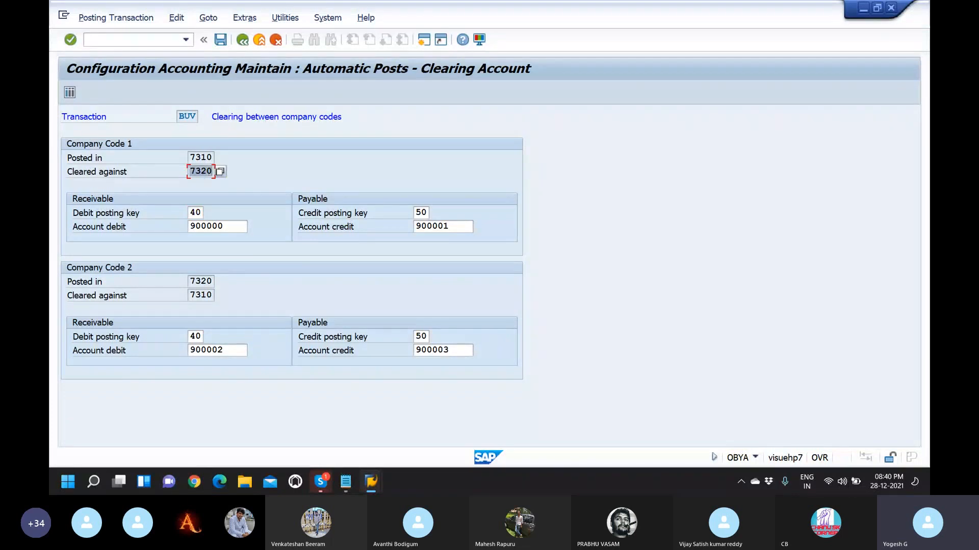
{"action": "left_click", "coordinate": [194, 156]}
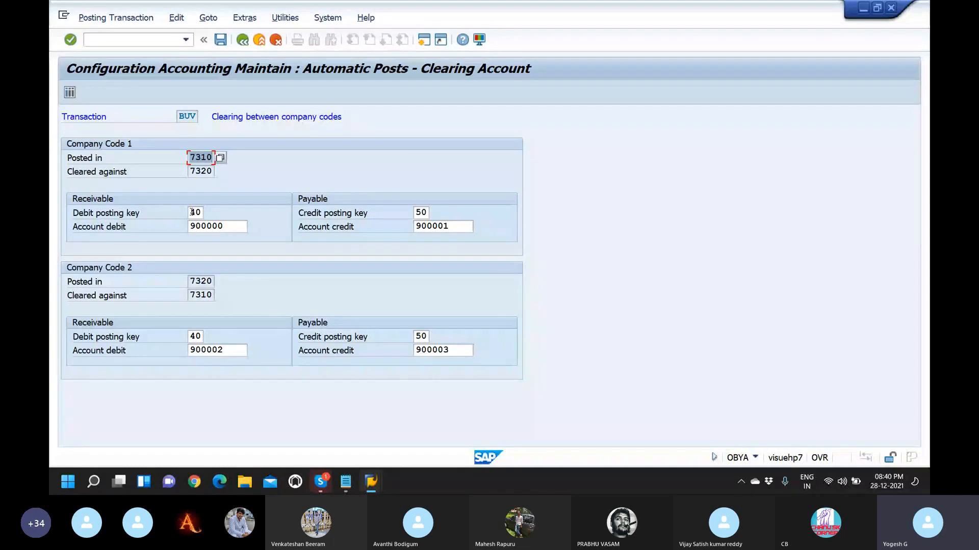
{"action": "left_click", "coordinate": [192, 213]}
{"action": "double_click", "coordinate": [192, 212]}
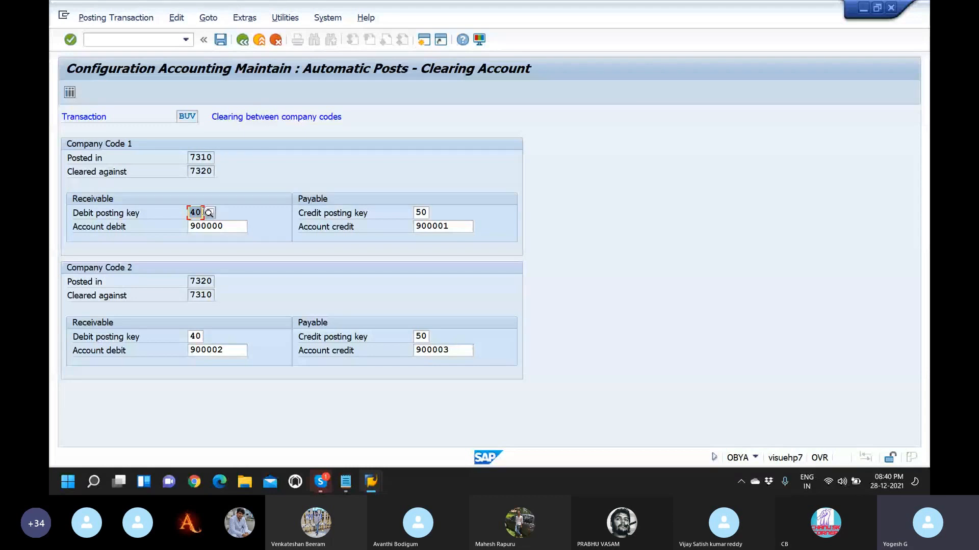
{"action": "key", "text": "Tab"}
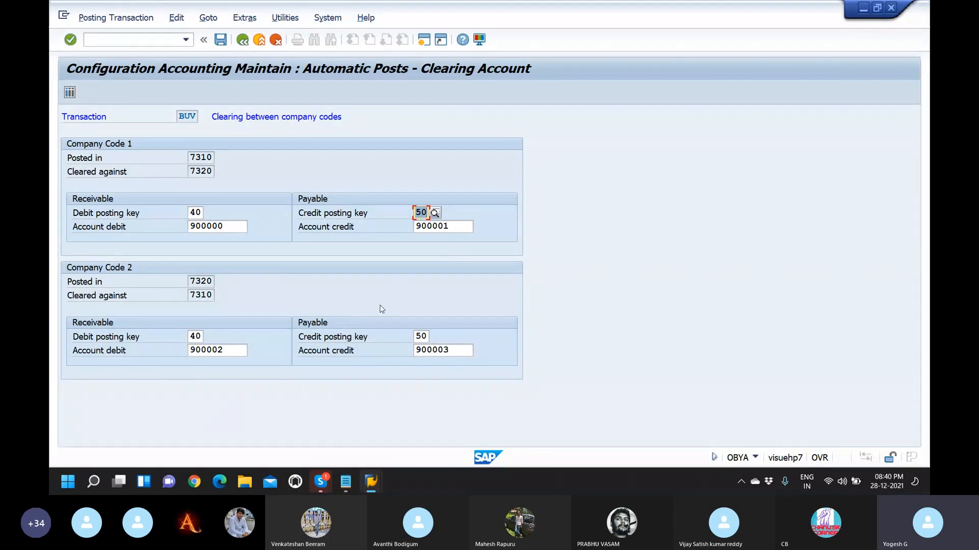
{"action": "left_click", "coordinate": [213, 226]}
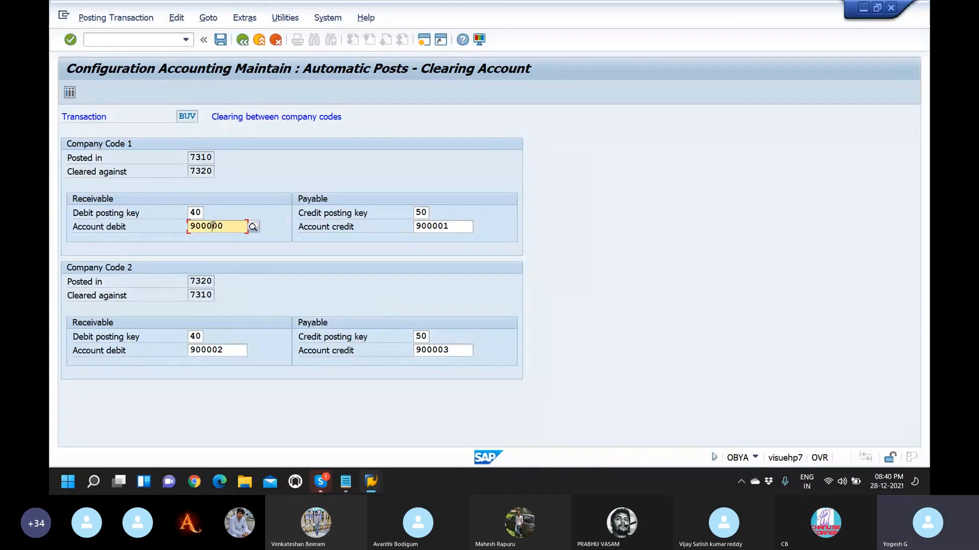
{"action": "left_click", "coordinate": [458, 225]}
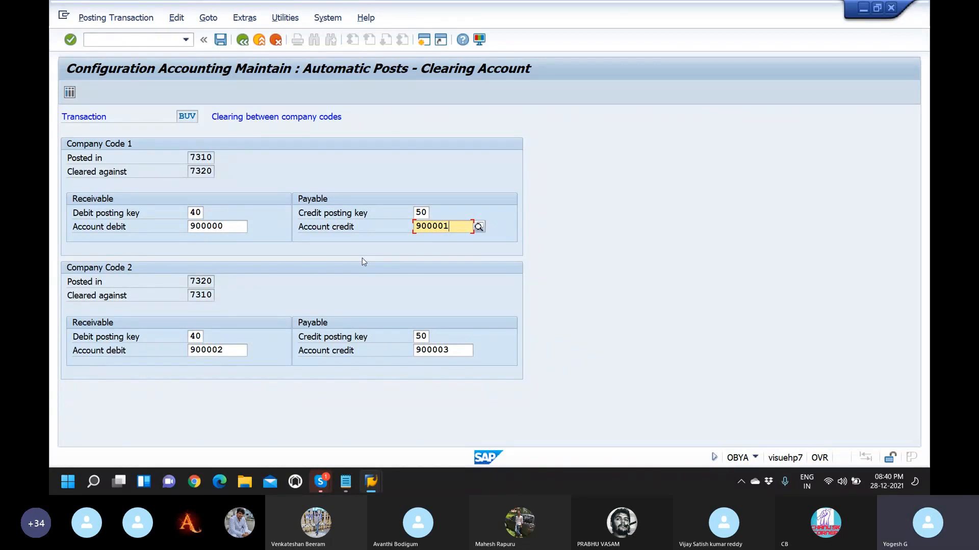
Step: Open transaction FB50 to enter a G/L account document
{"action": "left_click", "coordinate": [163, 41]}
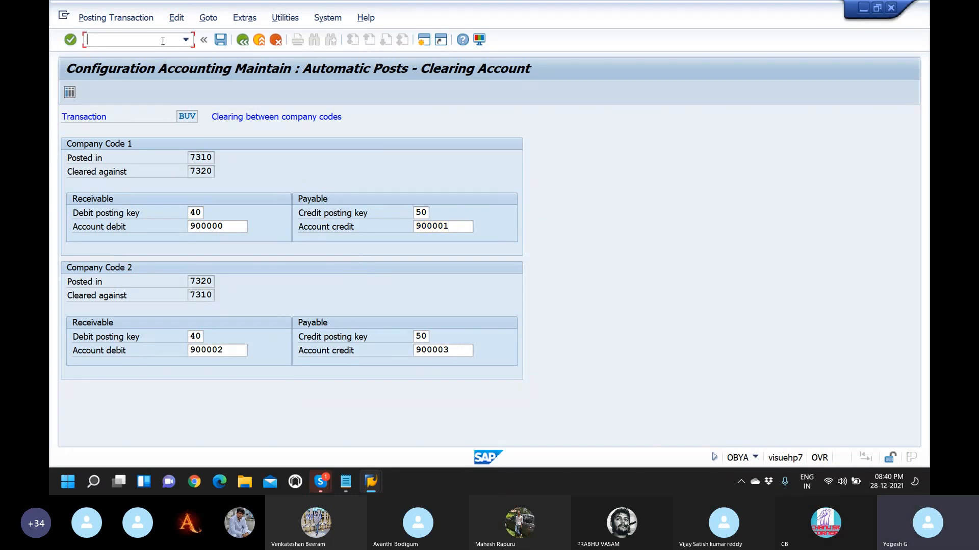
{"action": "type", "text": "/nfb"}
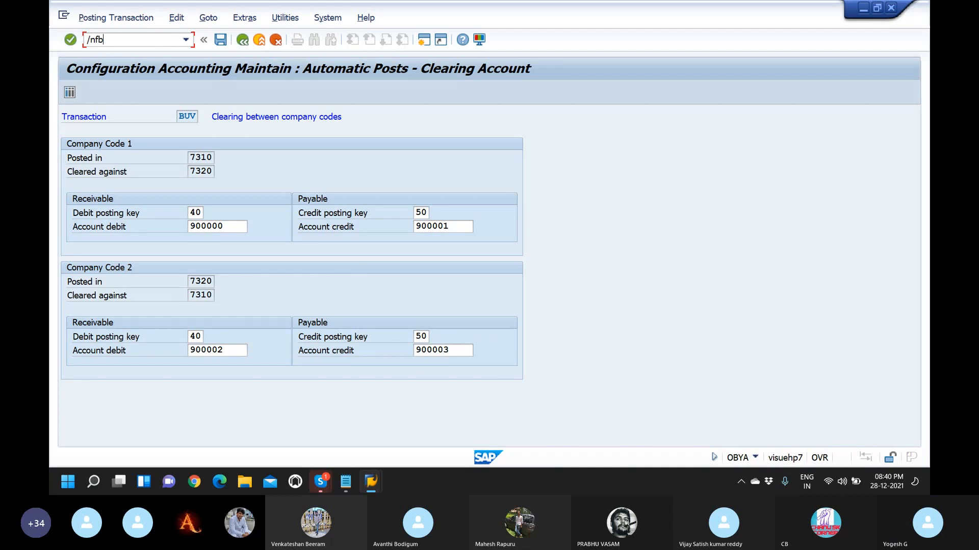
{"action": "type", "text": "50"}
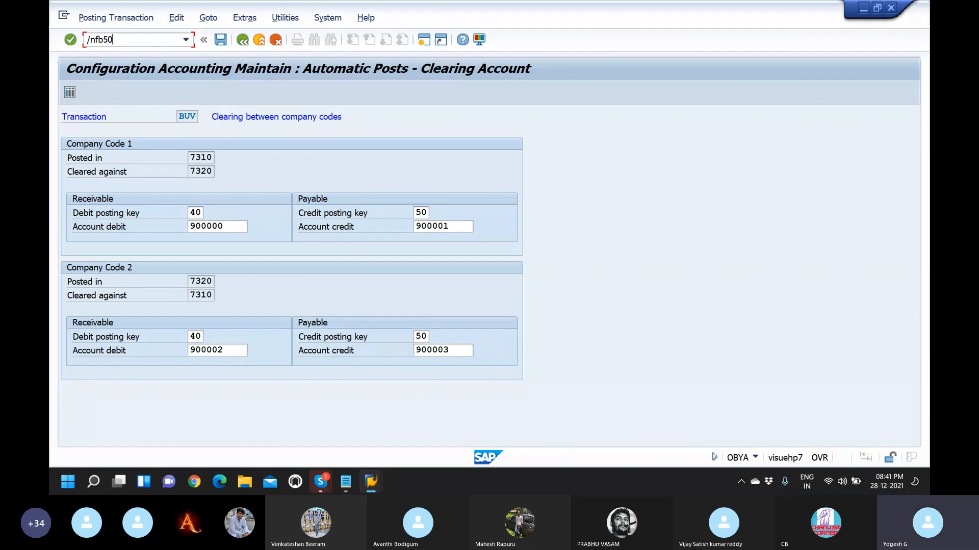
{"action": "key", "text": "Return"}
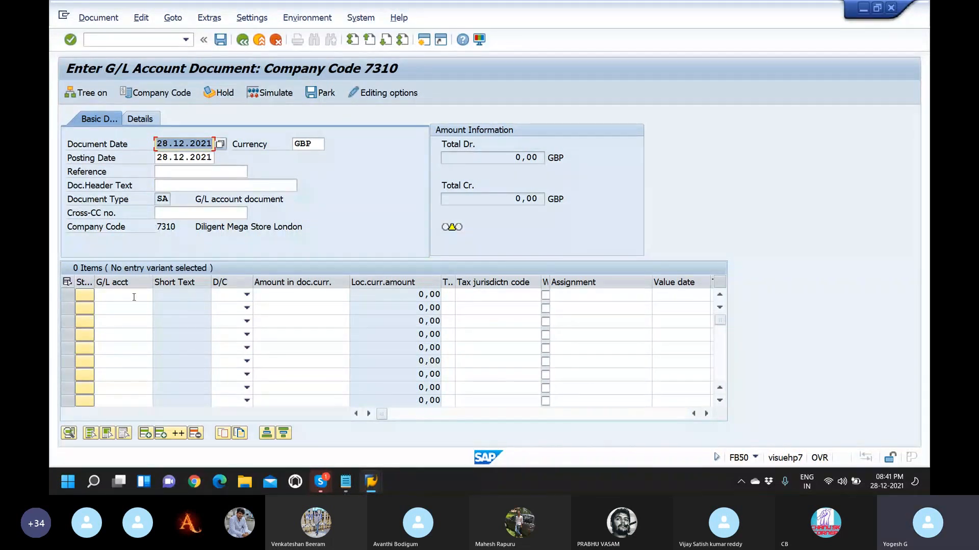
Step: Check the document's company code and review the salaries-to-bank cross-company entry in the Notepad notes, returning to SAP
{"action": "left_click_drag", "start_coordinate": [157, 227], "coordinate": [180, 229]}
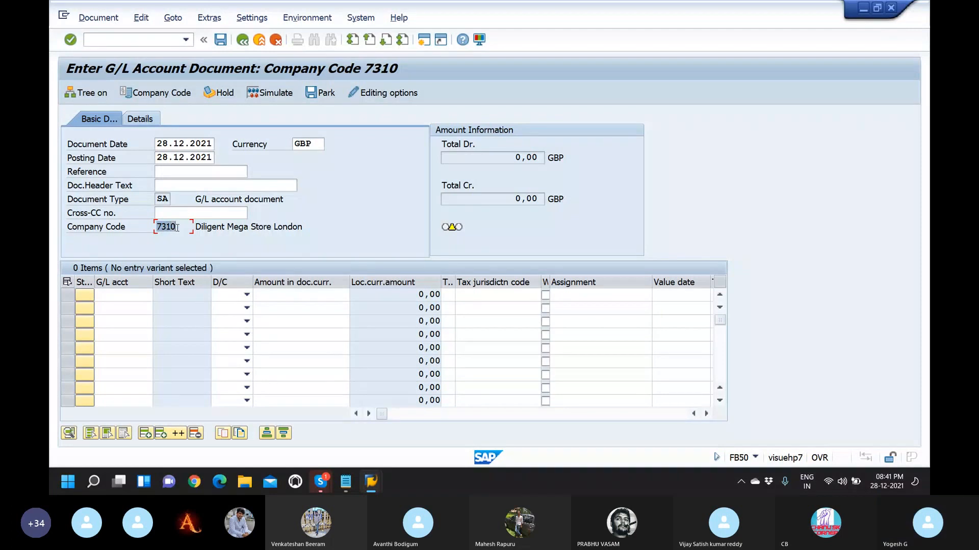
{"action": "left_click", "coordinate": [345, 482]}
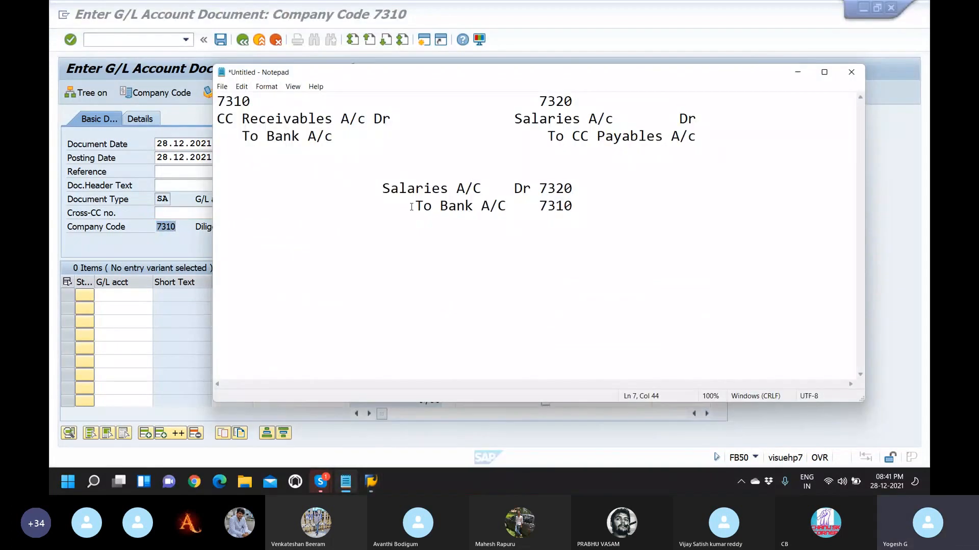
{"action": "left_click_drag", "start_coordinate": [382, 189], "coordinate": [588, 219]}
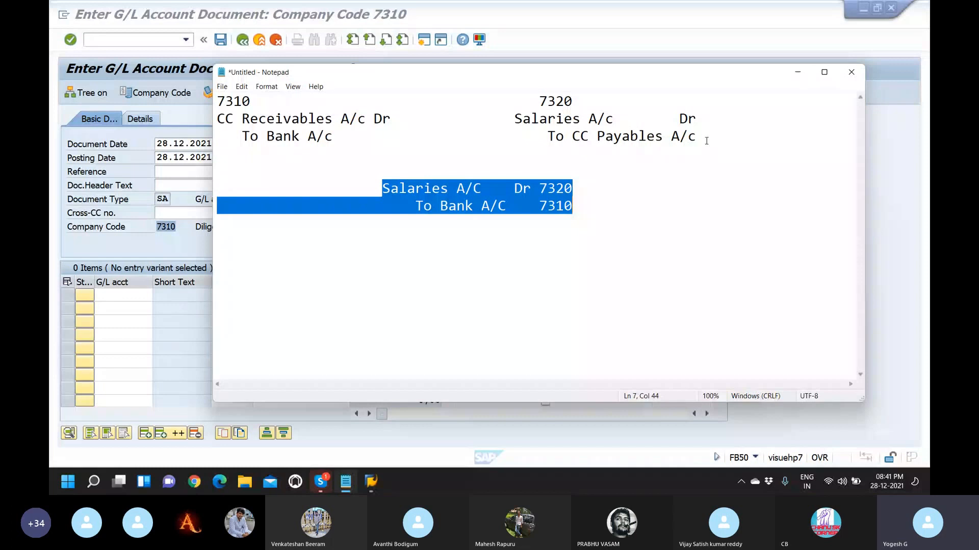
{"action": "left_click", "coordinate": [797, 72]}
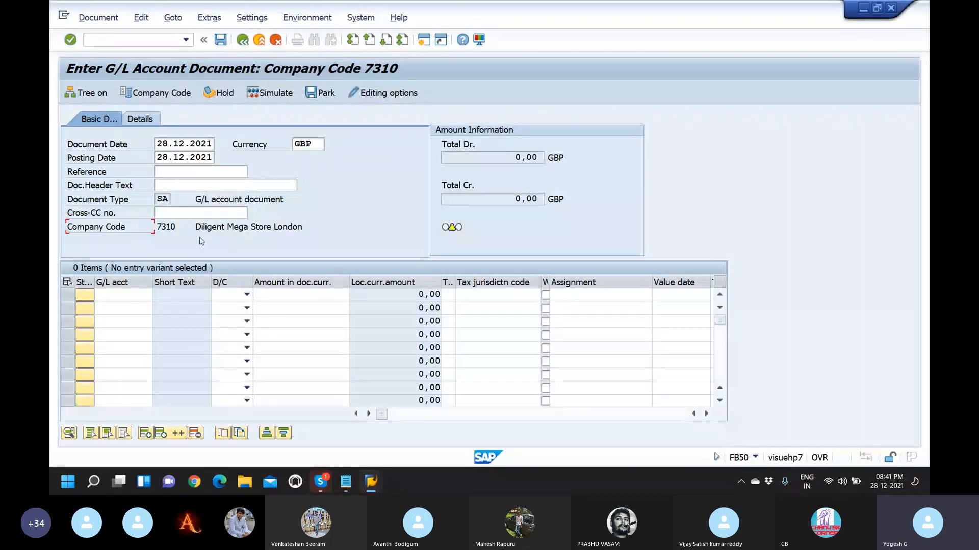
Step: Enter the first line item as a credit of 20000 to G/L account 200101, HDFC Main Bank
{"action": "left_click", "coordinate": [134, 295]}
{"action": "type", "text": "200"}
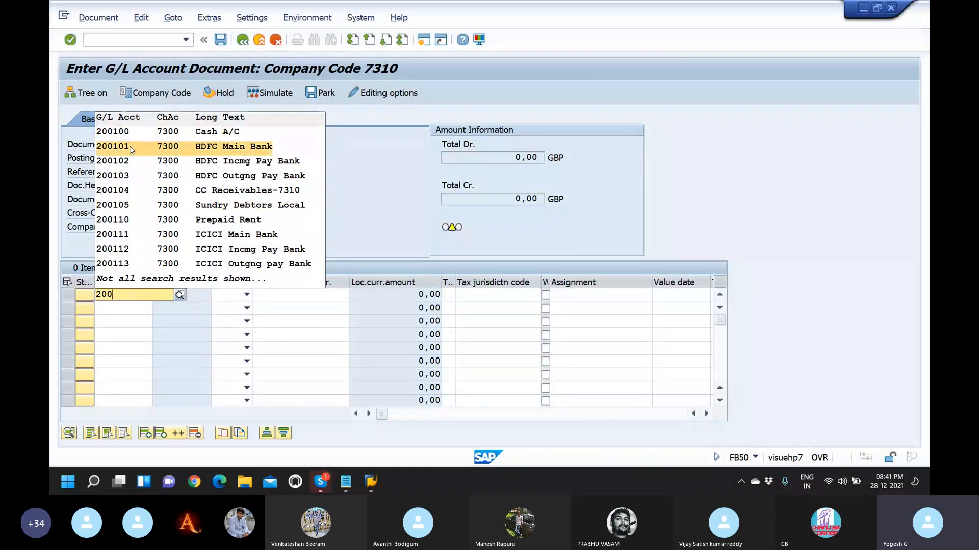
{"action": "left_click", "coordinate": [113, 146]}
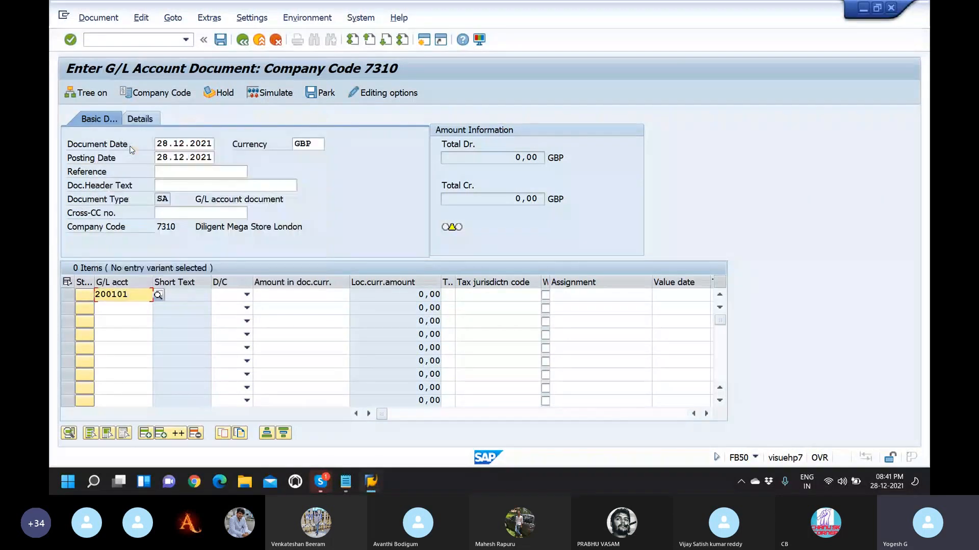
{"action": "left_click", "coordinate": [248, 296]}
{"action": "left_click", "coordinate": [229, 320]}
{"action": "left_click", "coordinate": [271, 295]}
{"action": "type", "text": "20000"}
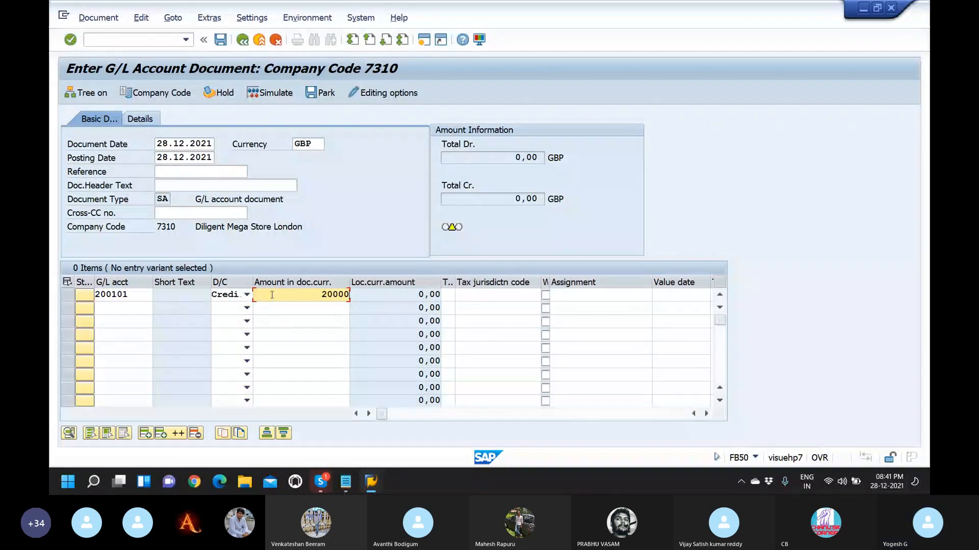
Step: Give the first line item the text "Salaries of 7320" and assign it to business area 7311
{"action": "left_click", "coordinate": [706, 415]}
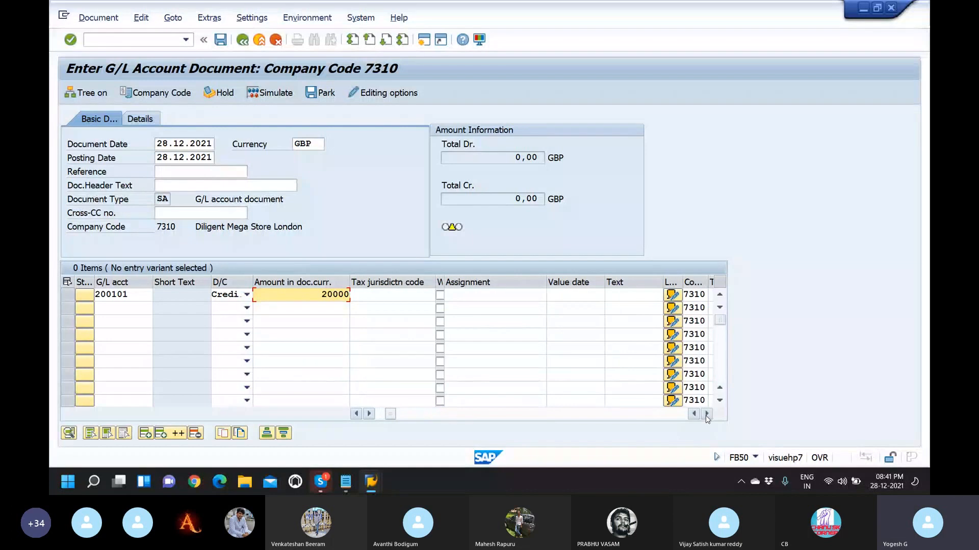
{"action": "left_click", "coordinate": [705, 415]}
{"action": "left_click", "coordinate": [535, 294]}
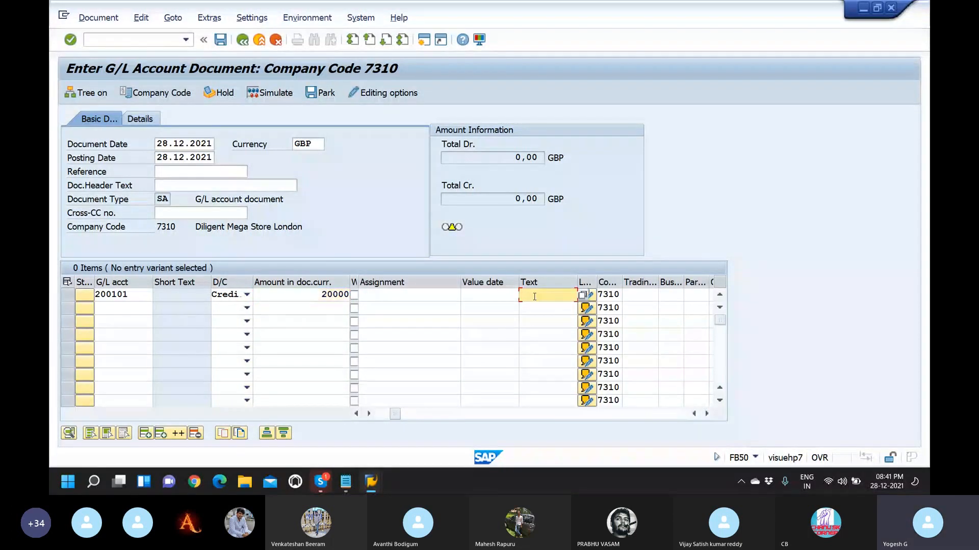
{"action": "type", "text": "S"}
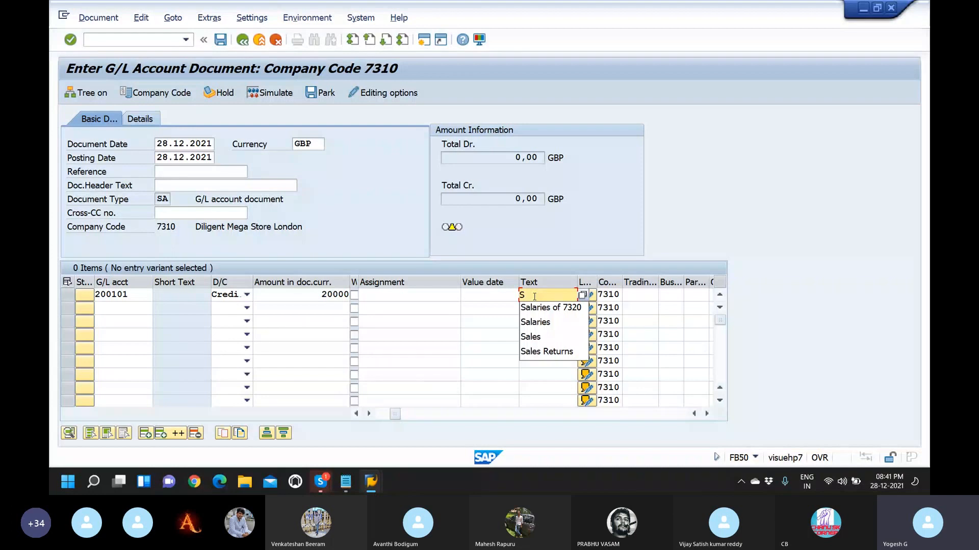
{"action": "left_click", "coordinate": [541, 307]}
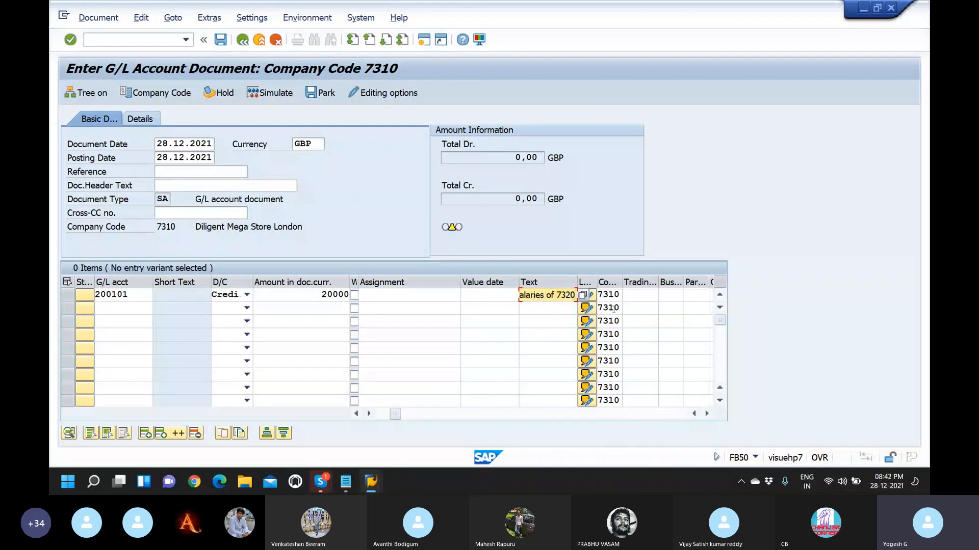
{"action": "left_click", "coordinate": [669, 294]}
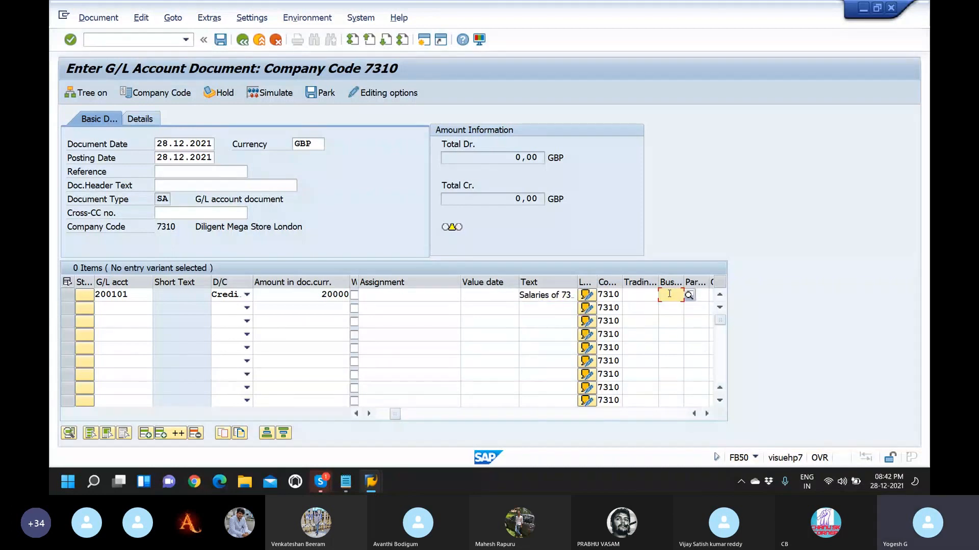
{"action": "type", "text": "73"}
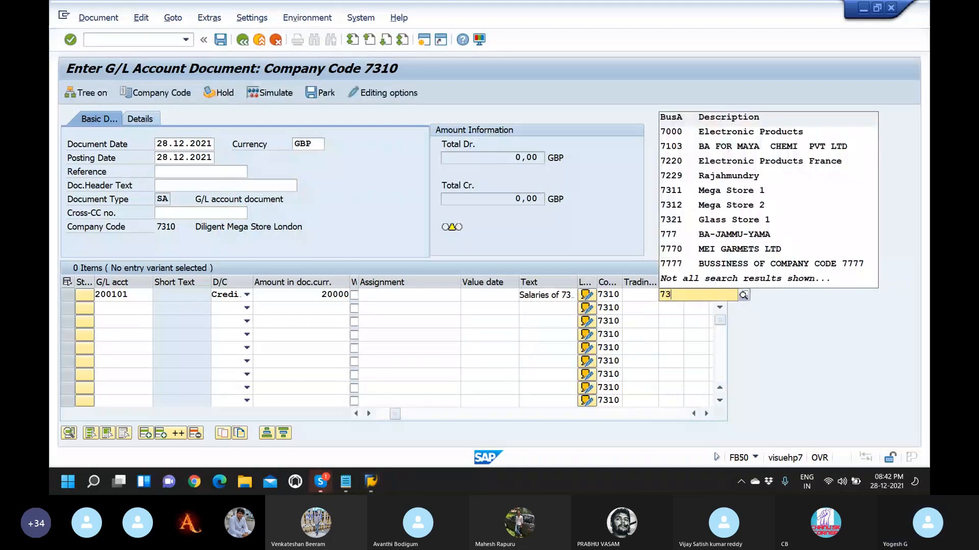
{"action": "type", "text": "11"}
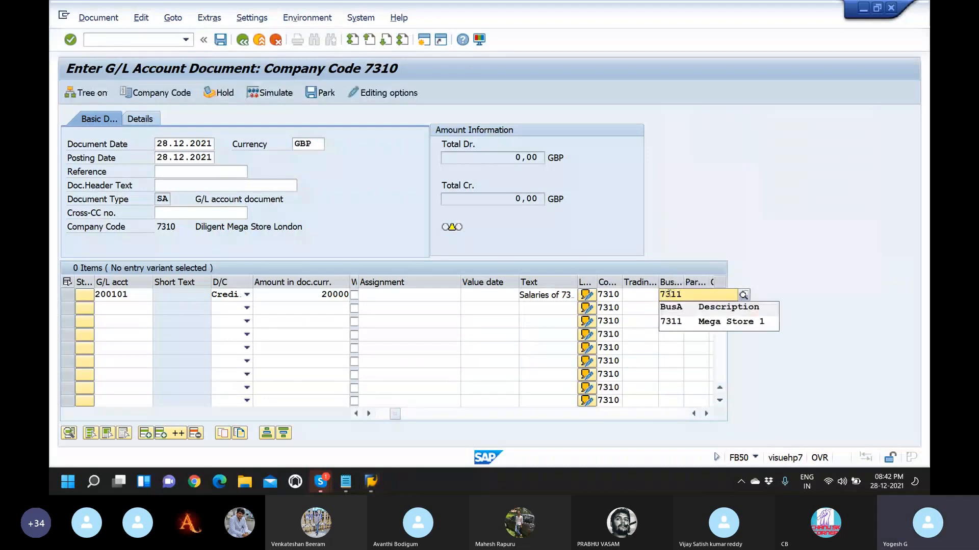
{"action": "left_click", "coordinate": [669, 323]}
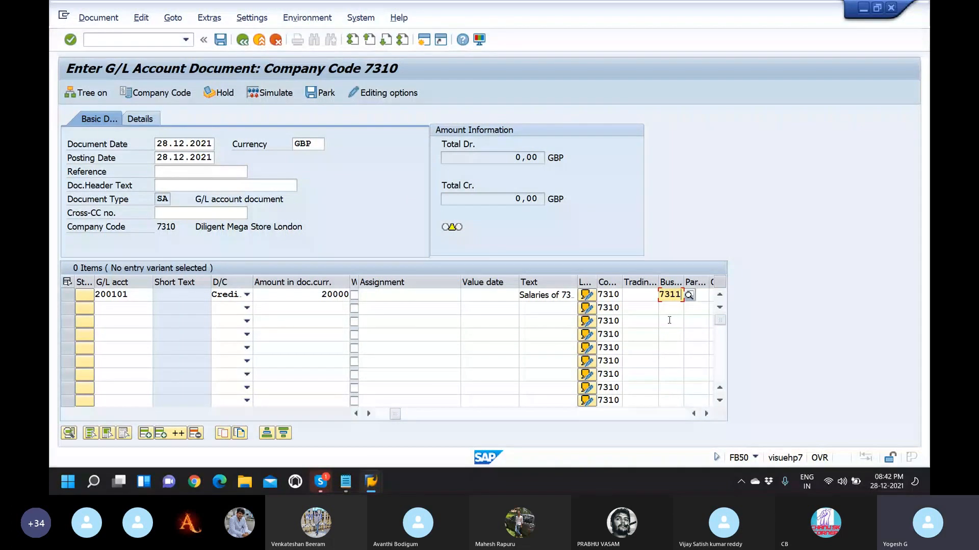
{"action": "key", "text": "Return"}
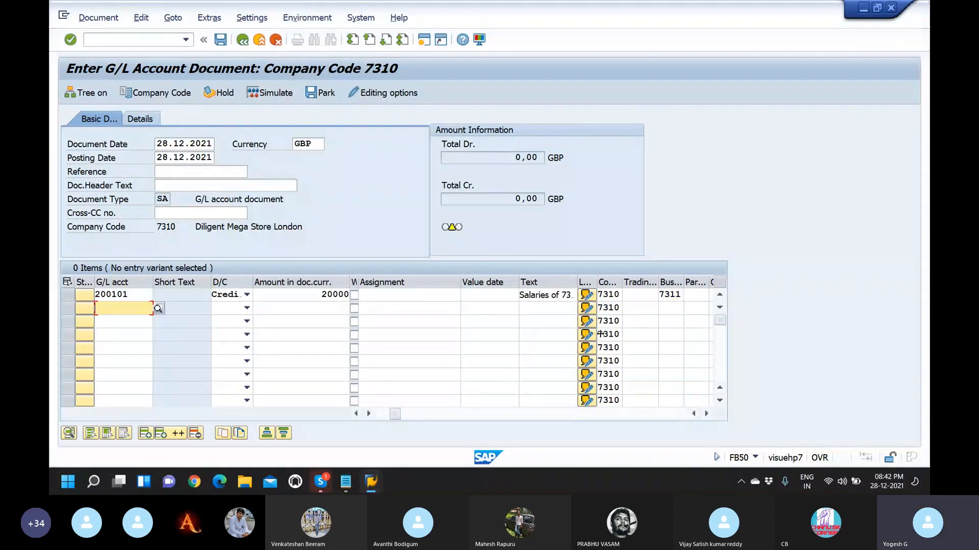
Step: Enter the second line item for company code 7320 as a debit to G/L account 400100 with amount *
{"action": "left_click", "coordinate": [610, 307]}
{"action": "type", "text": "2"}
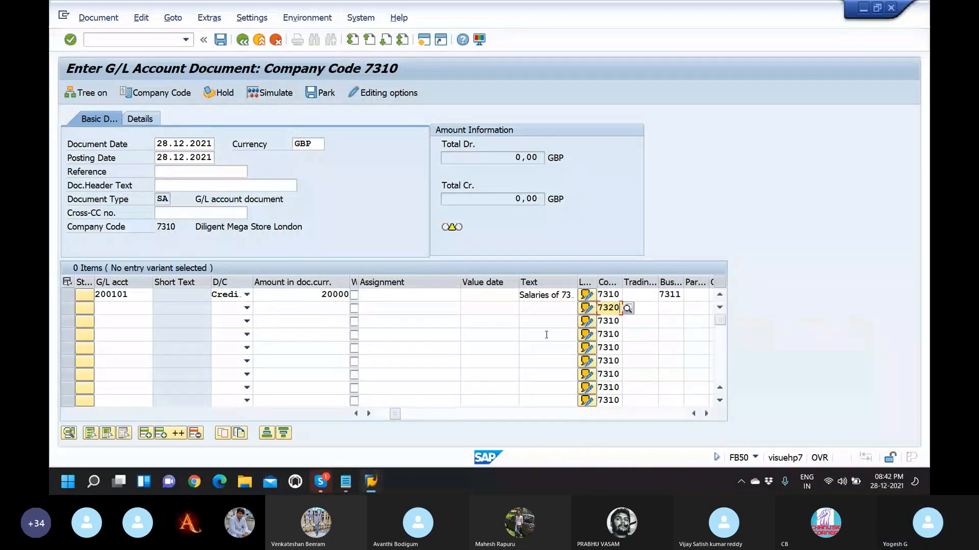
{"action": "left_click", "coordinate": [152, 309]}
{"action": "left_click", "coordinate": [144, 310]}
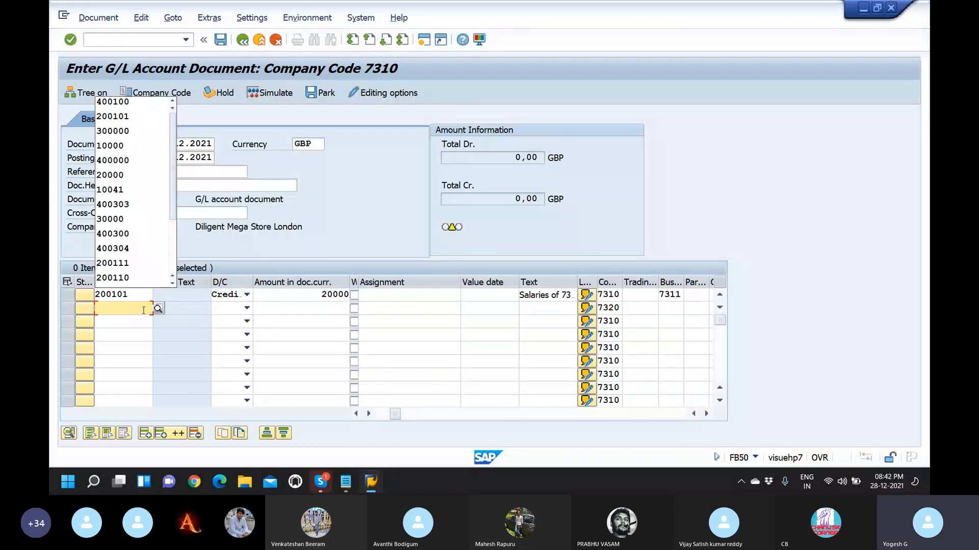
{"action": "left_click", "coordinate": [108, 103]}
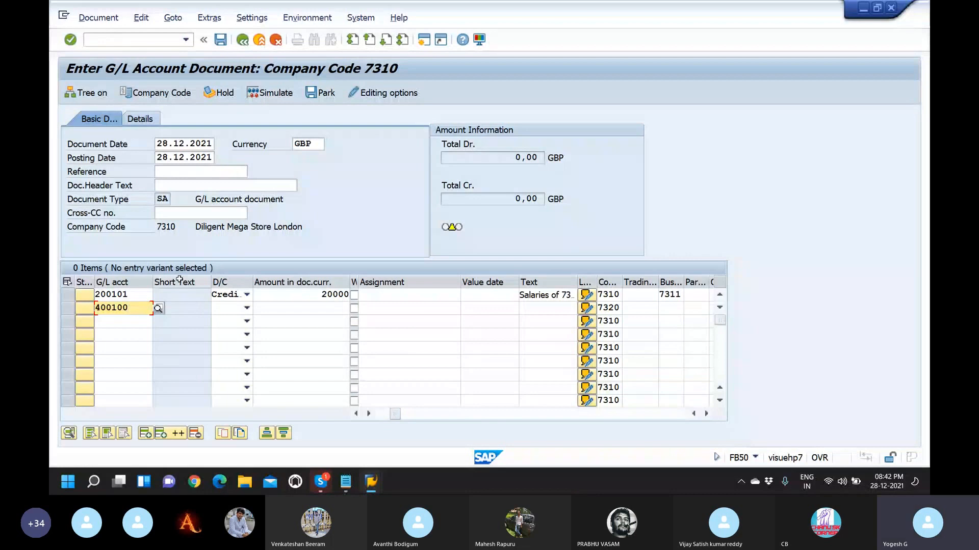
{"action": "left_click", "coordinate": [246, 309]}
{"action": "left_click", "coordinate": [229, 336]}
{"action": "left_click", "coordinate": [326, 308]}
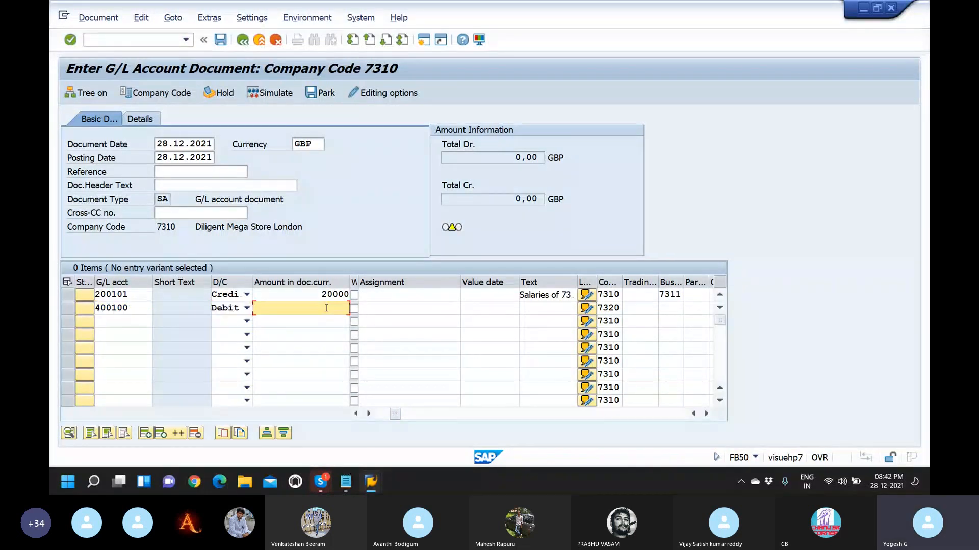
Step: Add the text "Salaries of 7320" and business area 7321 to the second line item, and simulate the document
{"action": "left_click", "coordinate": [533, 304]}
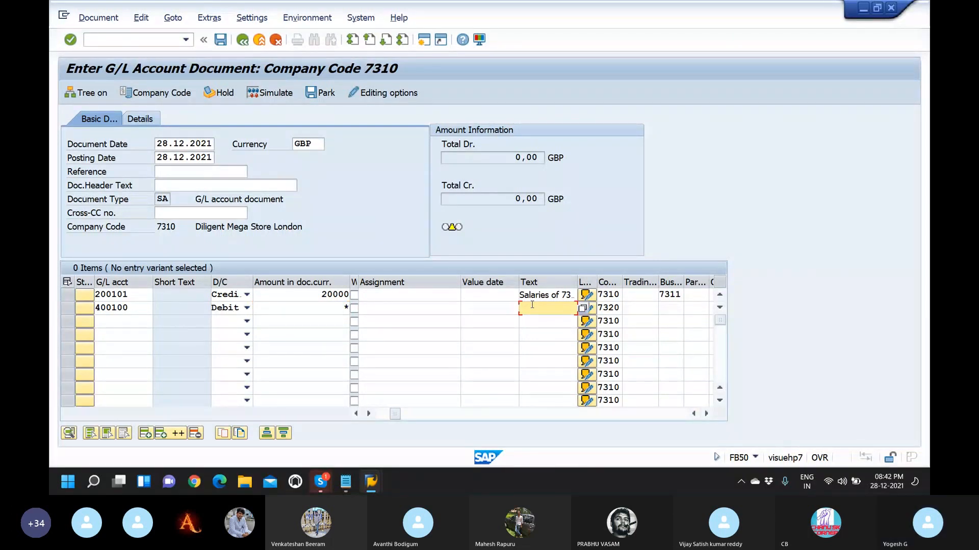
{"action": "type", "text": "Salaries of 7320"}
{"action": "left_click", "coordinate": [672, 309]}
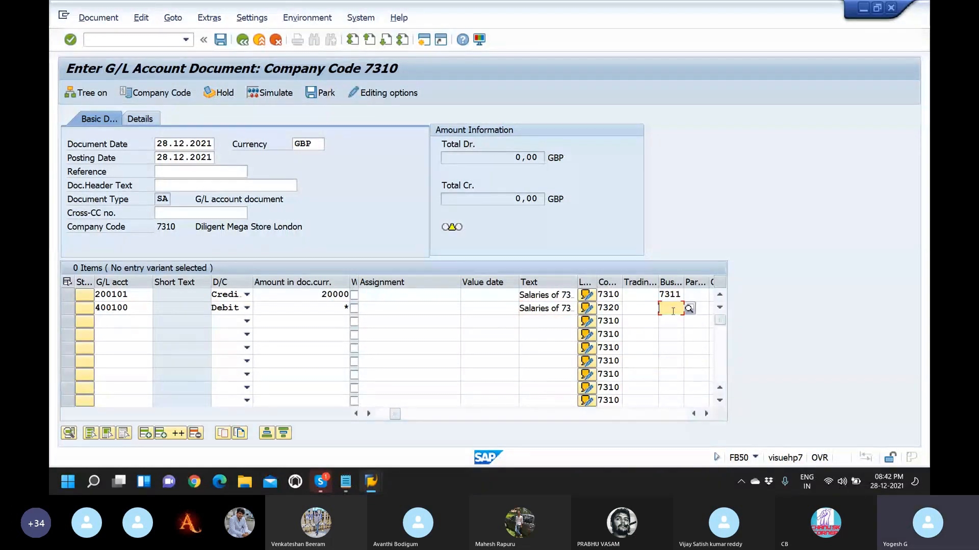
{"action": "type", "text": "7321"}
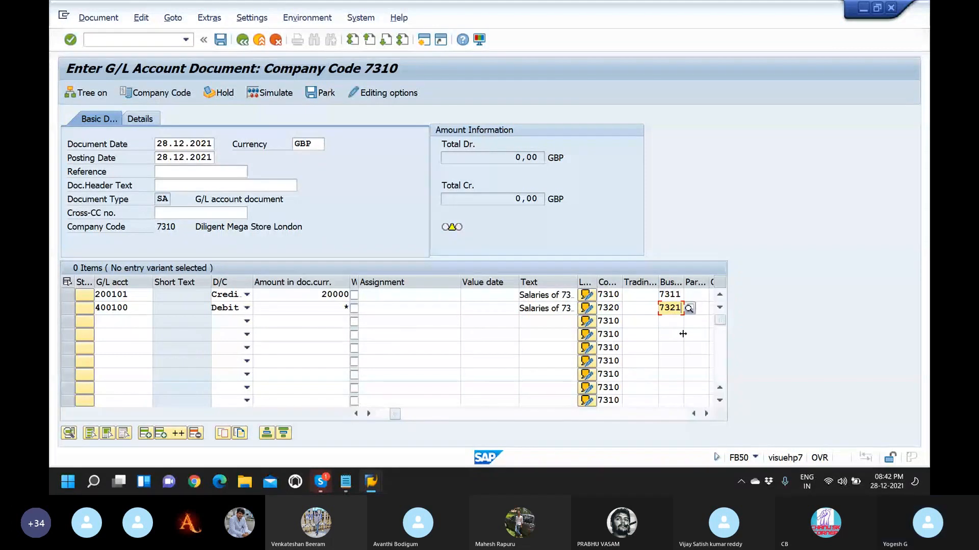
{"action": "left_click", "coordinate": [277, 94]}
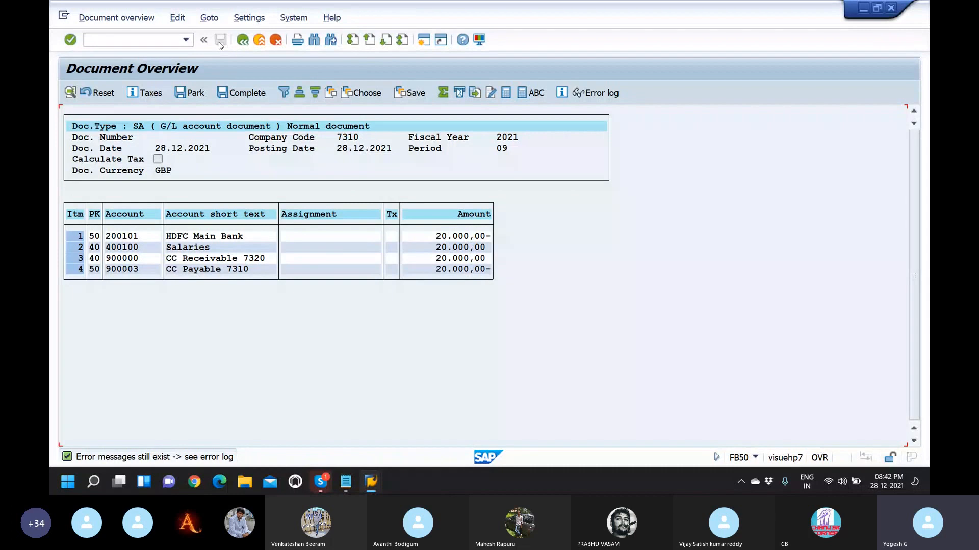
Step: Complete the CC Receivable 7320 item with business area 7311 and the text Salaries, returning to the document overview
{"action": "double_click", "coordinate": [234, 258]}
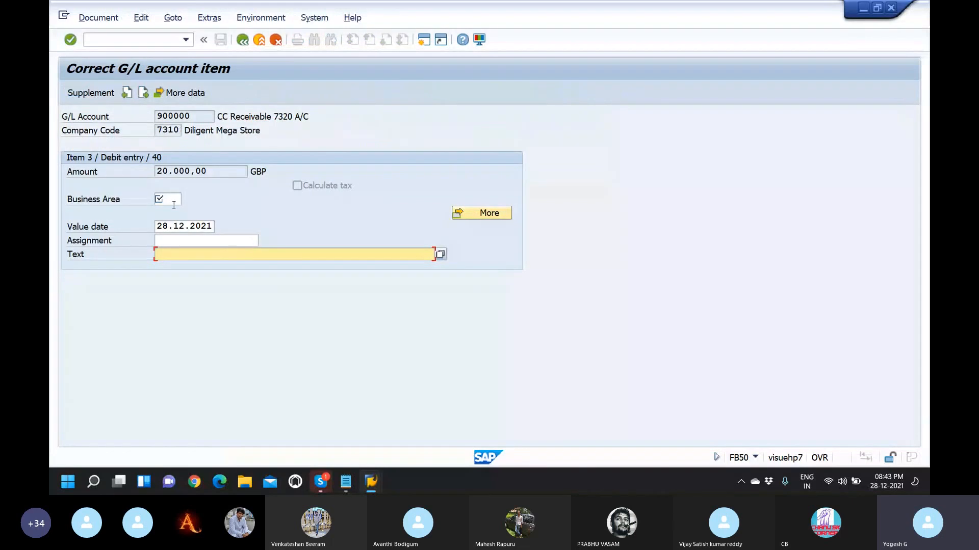
{"action": "left_click", "coordinate": [173, 203]}
{"action": "type", "text": "7311"}
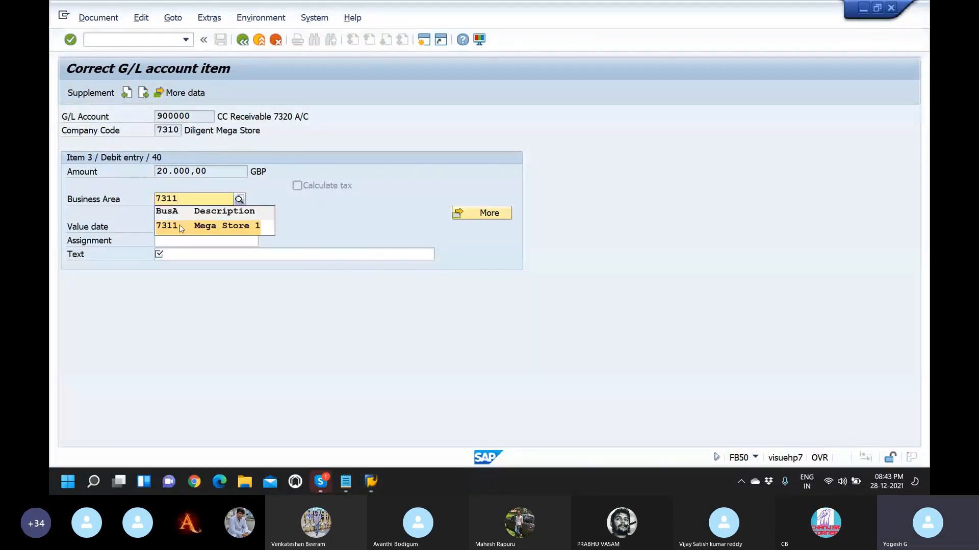
{"action": "left_click", "coordinate": [181, 228]}
{"action": "key", "text": "Return"}
{"action": "type", "text": "Sa"}
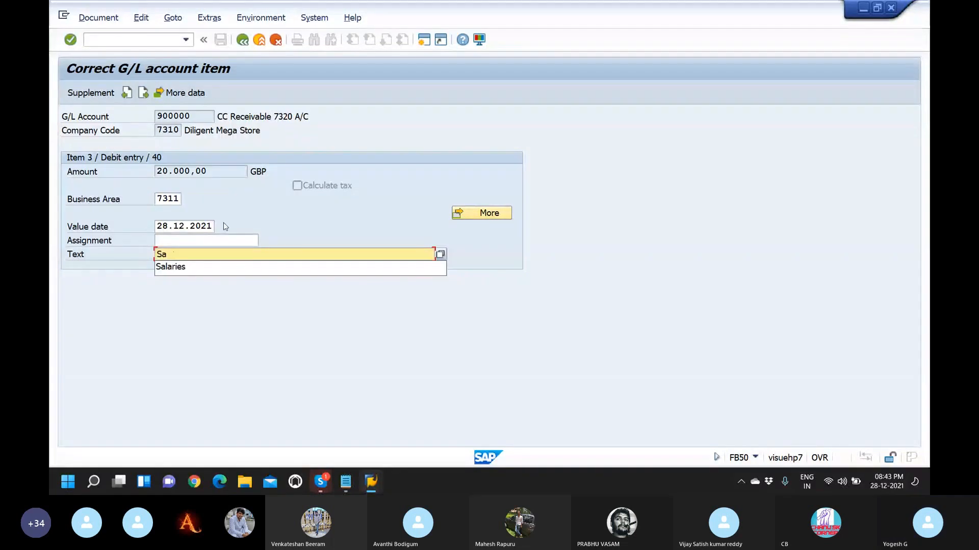
{"action": "key", "text": "Down"}
{"action": "key", "text": "Return"}
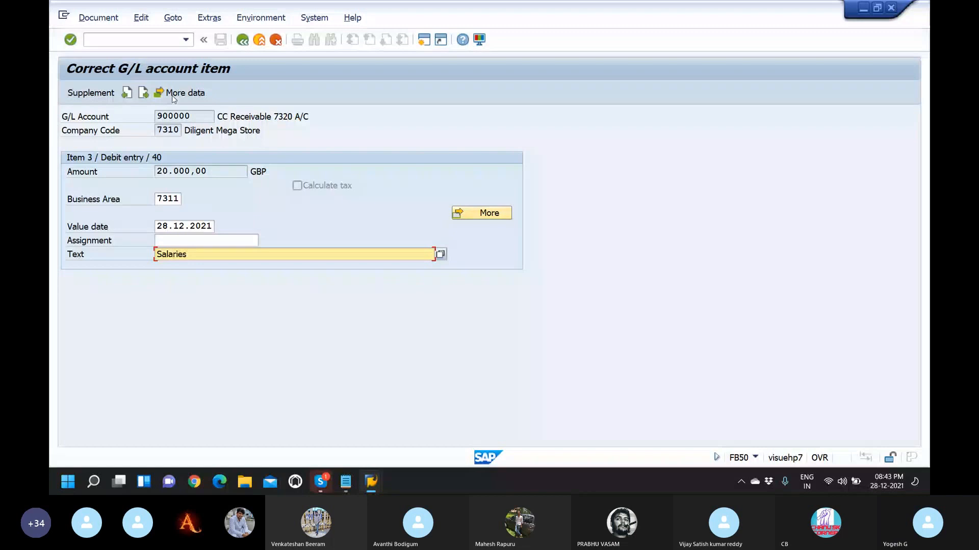
{"action": "key", "text": "Return"}
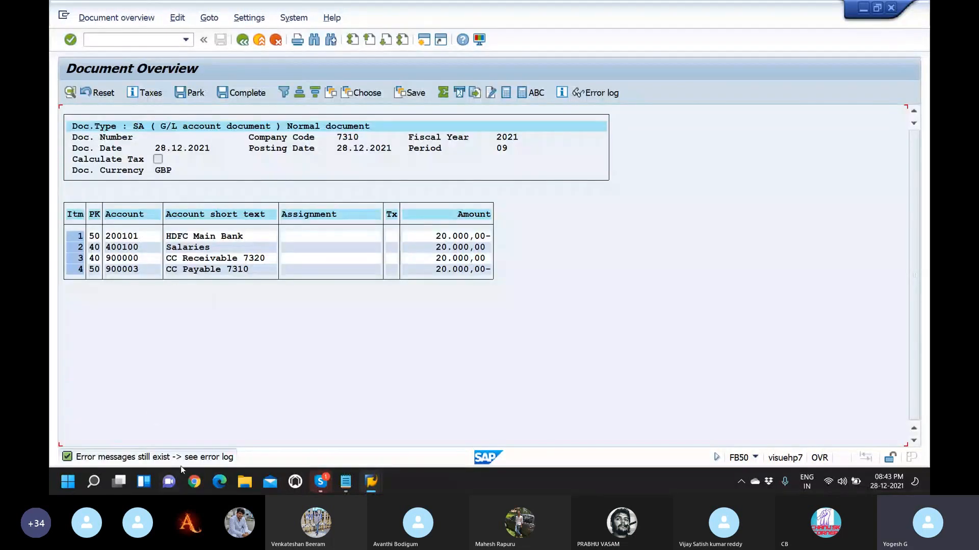
Step: Complete the CC Payable 7310 item with business area 7321 and the text Salaries, returning to the document overview
{"action": "double_click", "coordinate": [191, 269]}
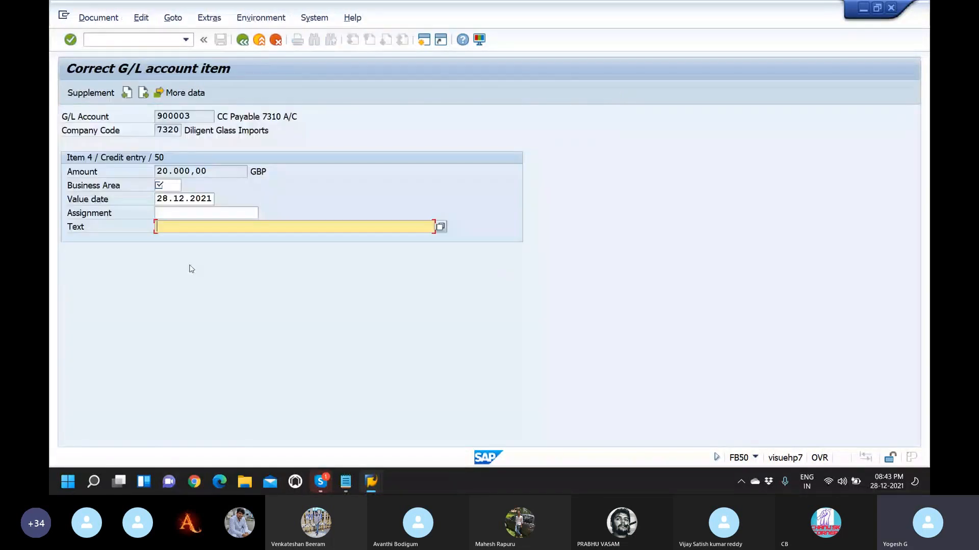
{"action": "left_click", "coordinate": [170, 186]}
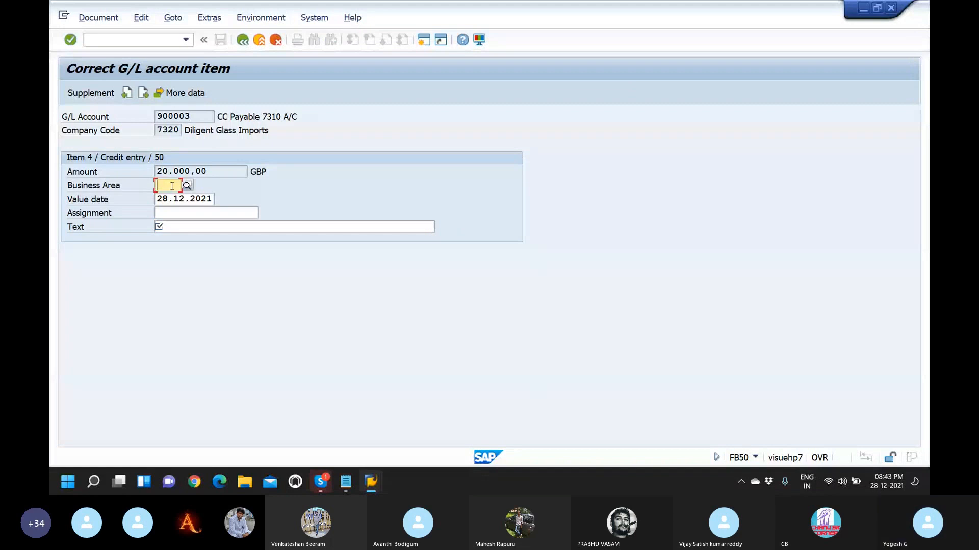
{"action": "type", "text": "7321"}
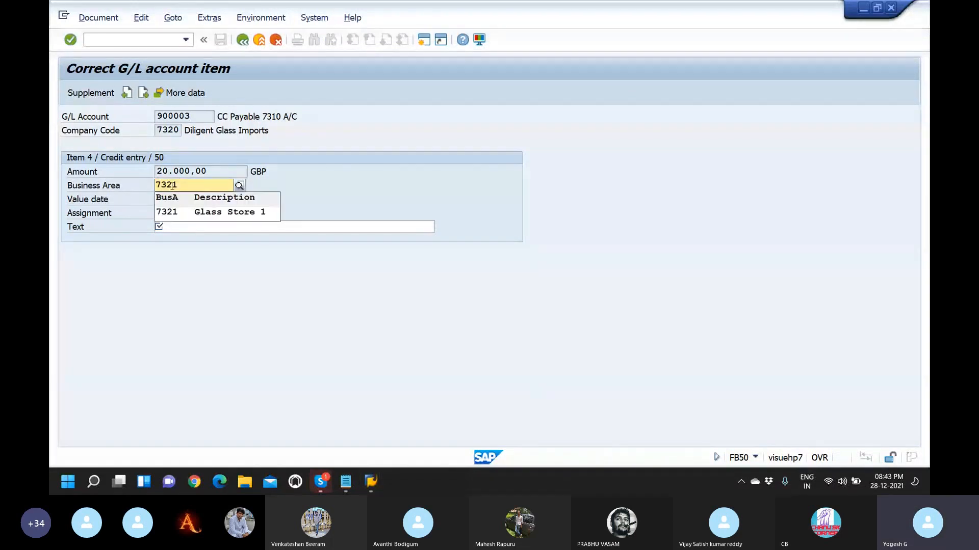
{"action": "left_click", "coordinate": [173, 226]}
{"action": "type", "text": "Sal"}
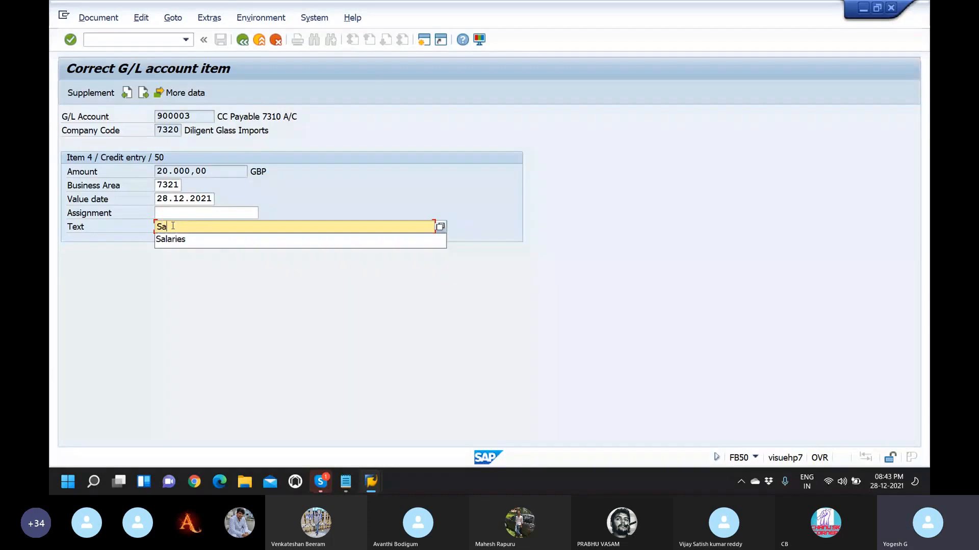
{"action": "left_click", "coordinate": [175, 239]}
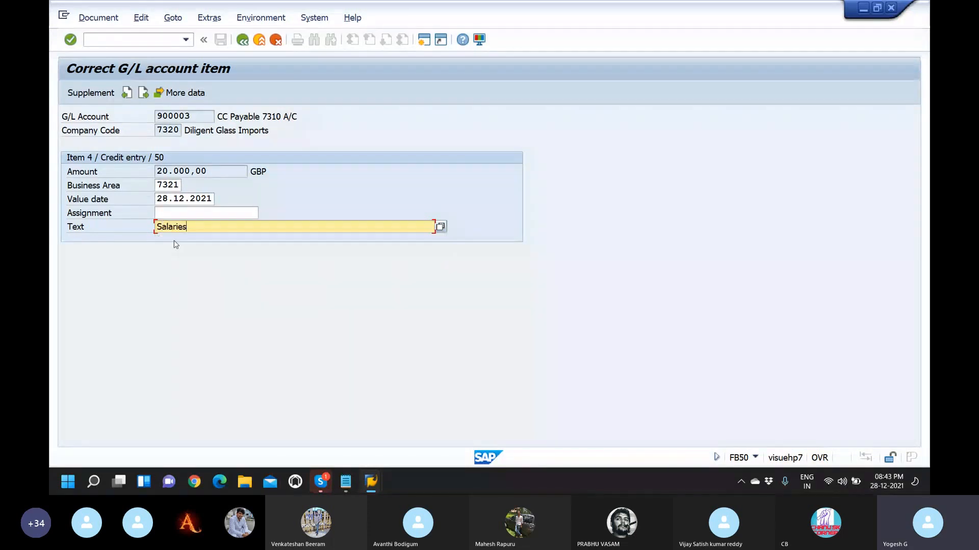
{"action": "left_click", "coordinate": [245, 42]}
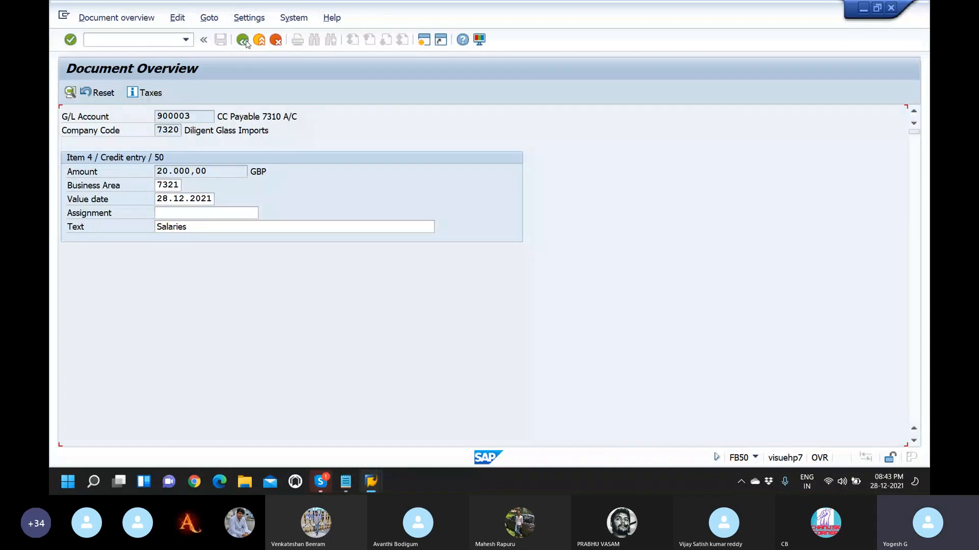
{"action": "left_click", "coordinate": [243, 40]}
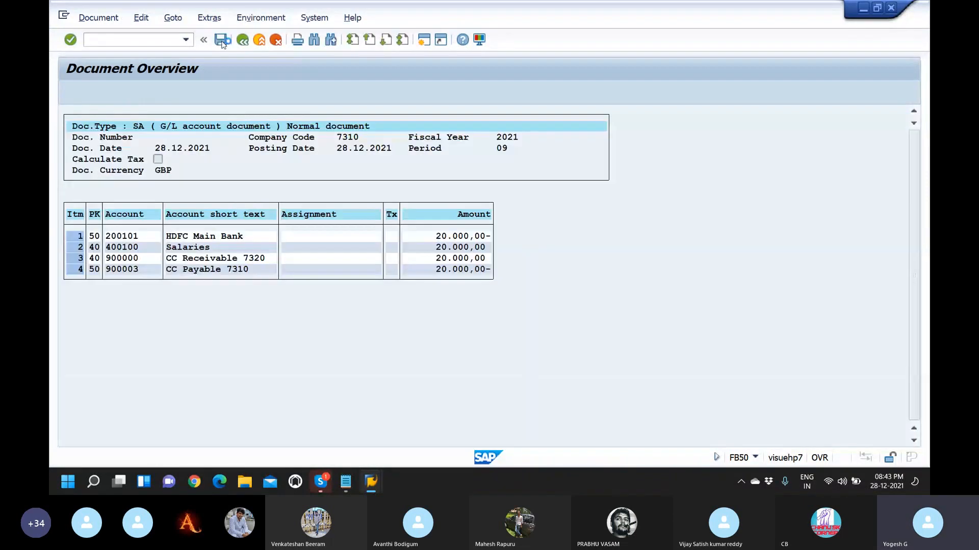
Step: Post the cross-company document and acknowledge the posted documents after checking the cross-company code number
{"action": "left_click", "coordinate": [222, 42]}
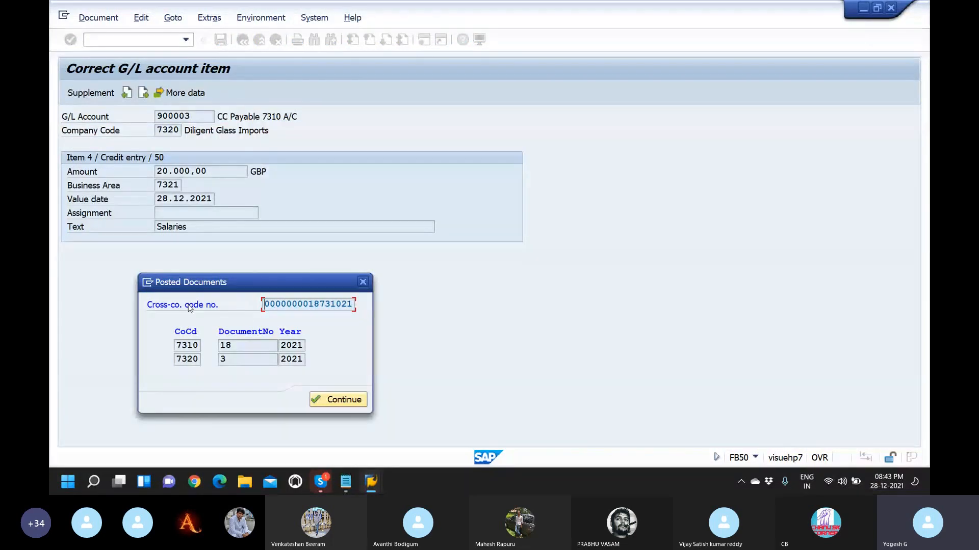
{"action": "left_click_drag", "start_coordinate": [263, 306], "coordinate": [357, 309]}
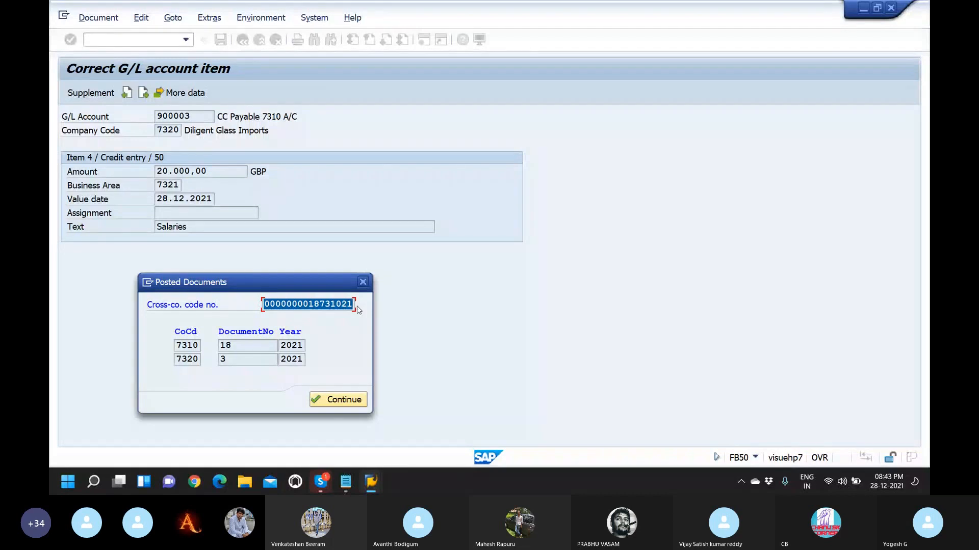
{"action": "left_click", "coordinate": [345, 400]}
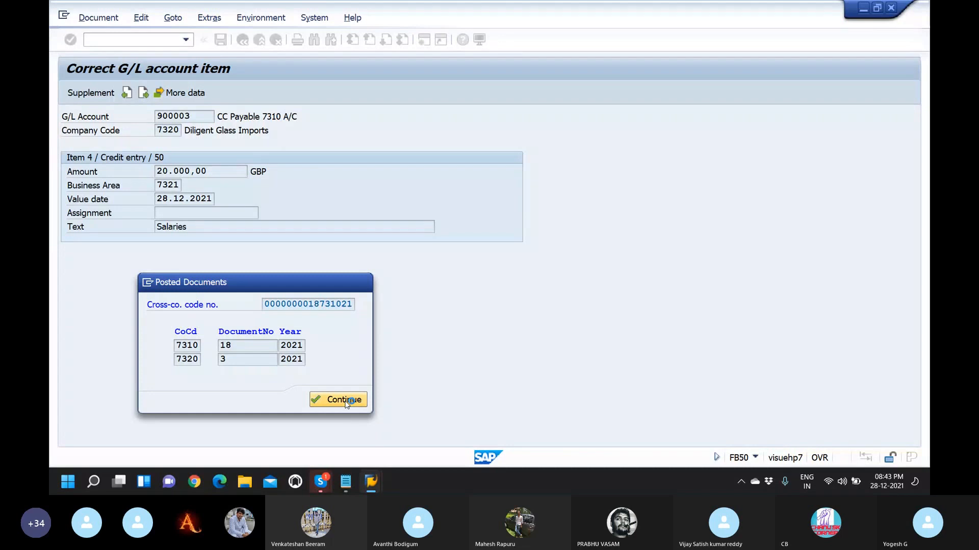
Step: Open transaction FBU3 and display the overview of the just-posted cross-company document
{"action": "left_click", "coordinate": [111, 19]}
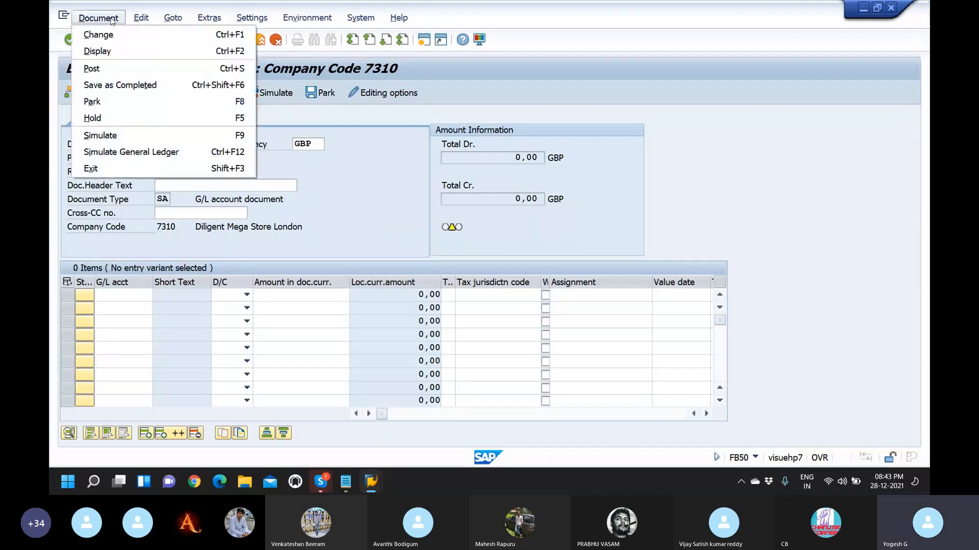
{"action": "left_click", "coordinate": [355, 67]}
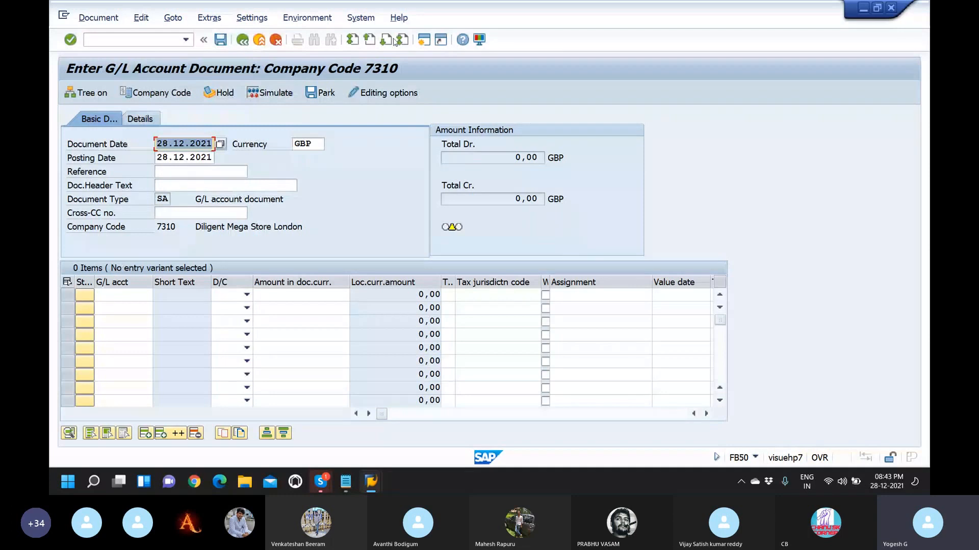
{"action": "left_click", "coordinate": [144, 40]}
{"action": "type", "text": "/nfbu3"}
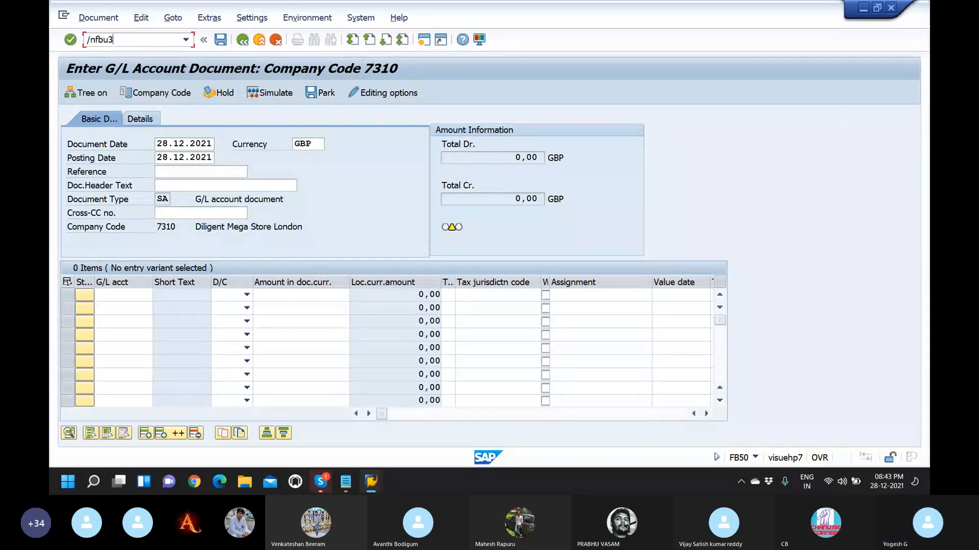
{"action": "key", "text": "Return"}
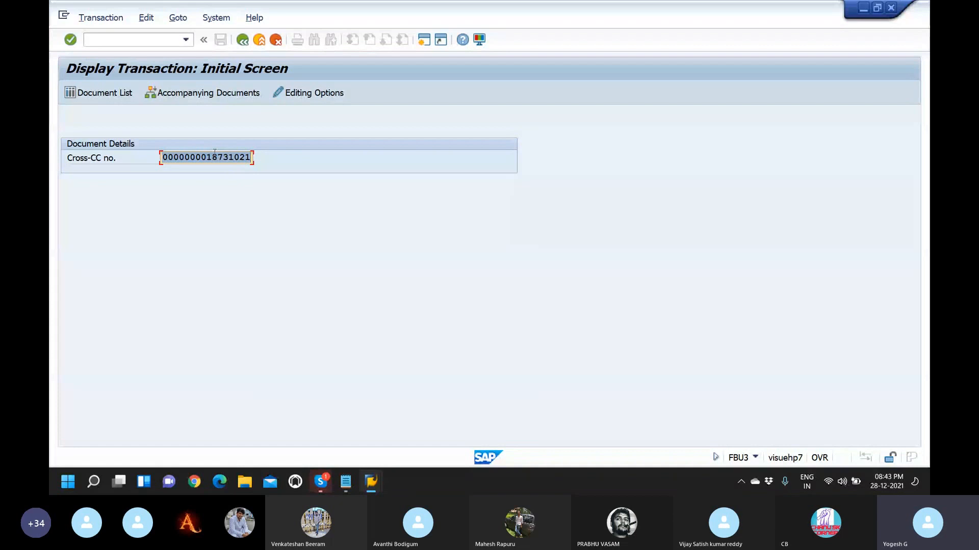
{"action": "key", "text": "Return"}
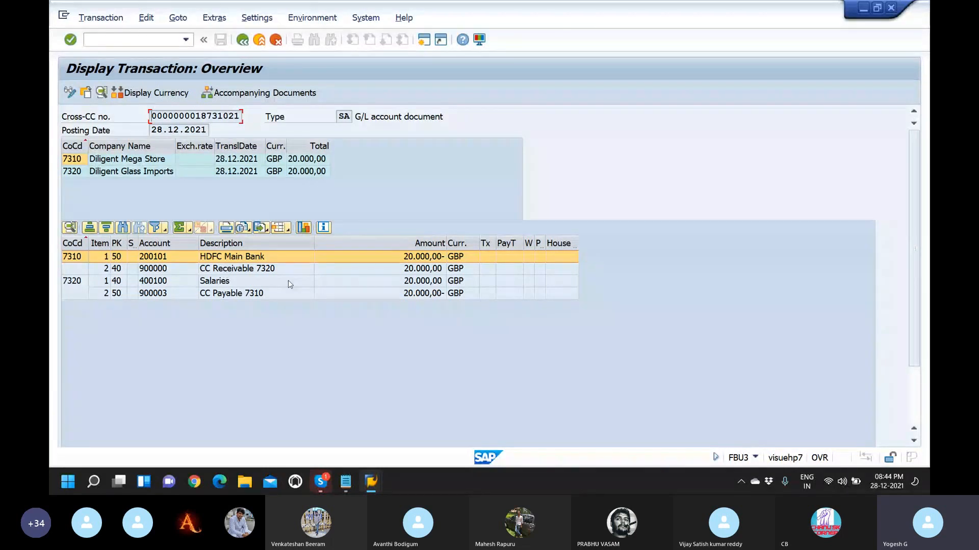
Step: View company code 7310's document from the accompanying documents, and return to the transaction overview
{"action": "left_click", "coordinate": [256, 95]}
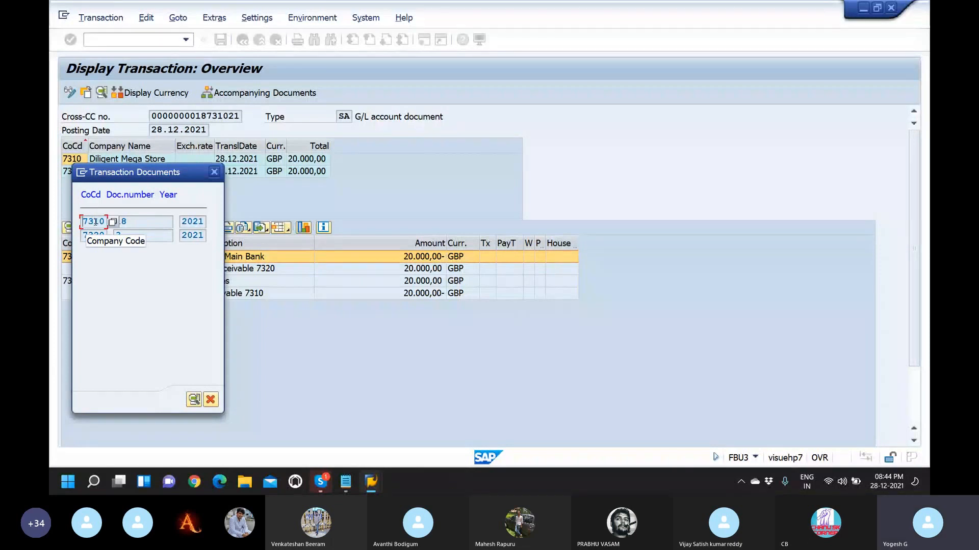
{"action": "double_click", "coordinate": [95, 221]}
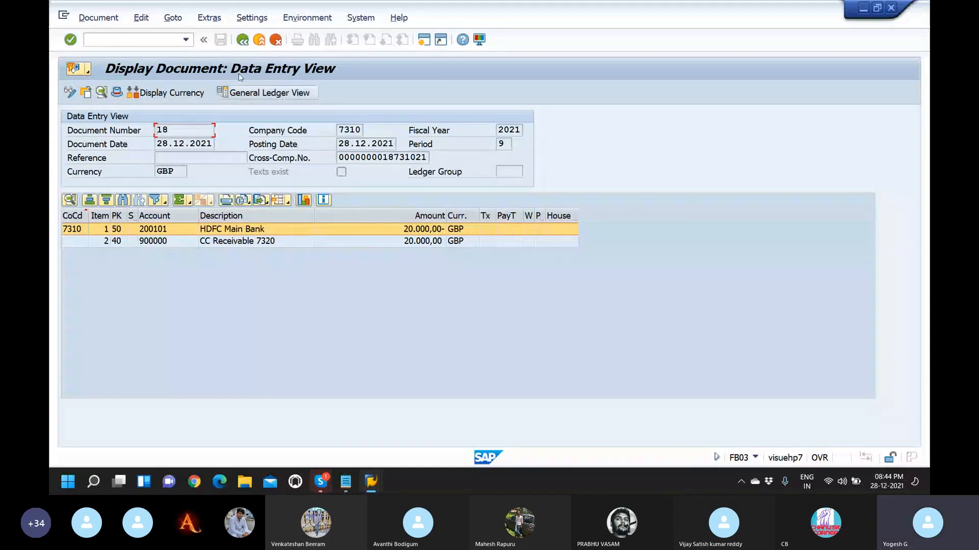
{"action": "left_click", "coordinate": [243, 41]}
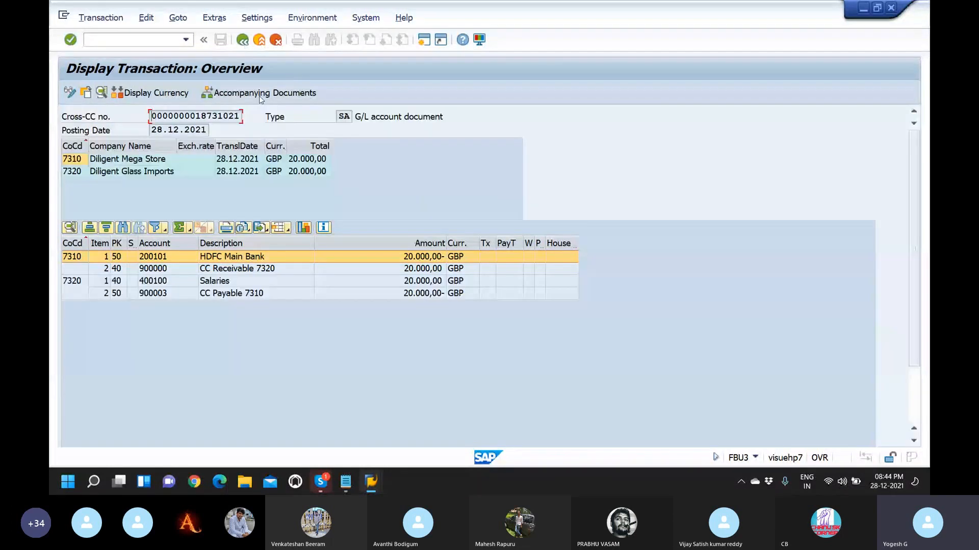
Step: View company code 7320's document from the accompanying documents, and go back to the FBU3 initial screen
{"action": "left_click", "coordinate": [260, 94]}
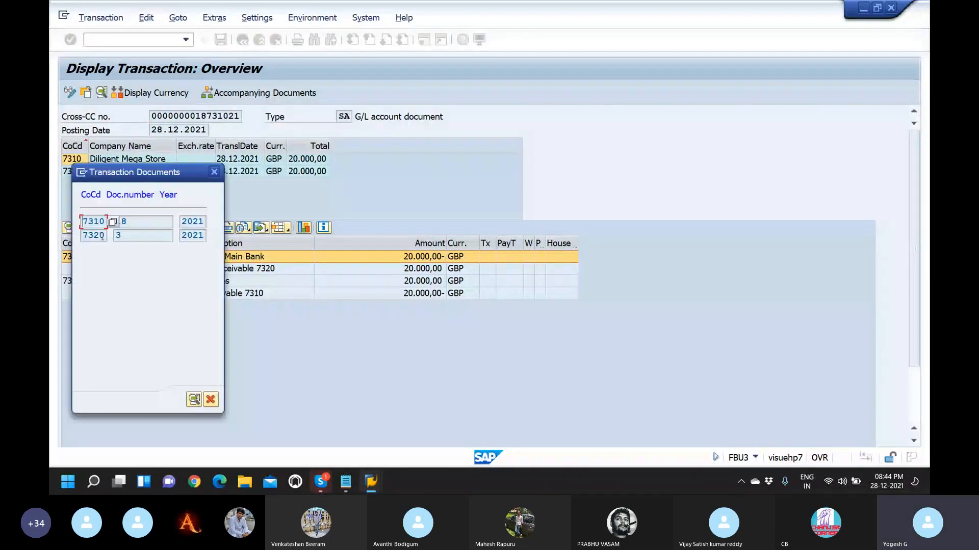
{"action": "double_click", "coordinate": [101, 236]}
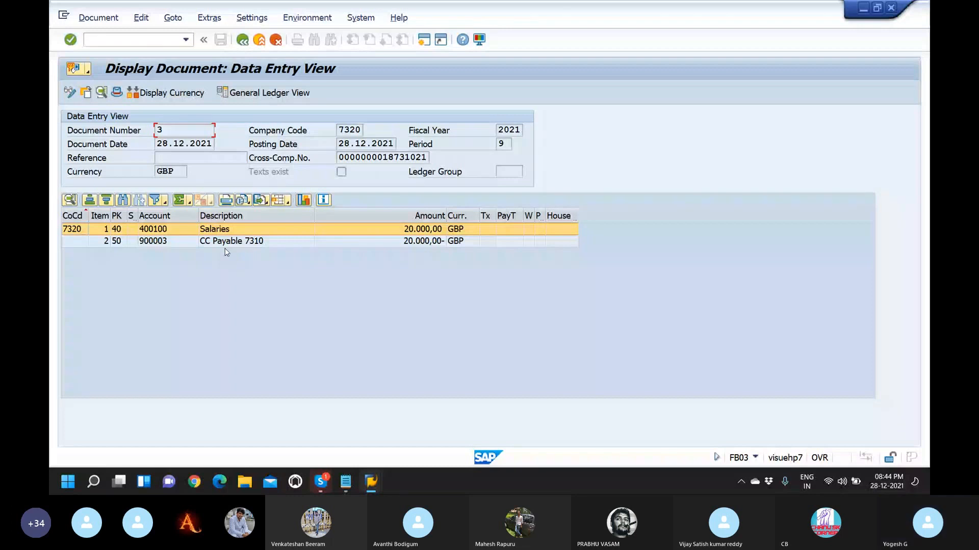
{"action": "left_click", "coordinate": [243, 41]}
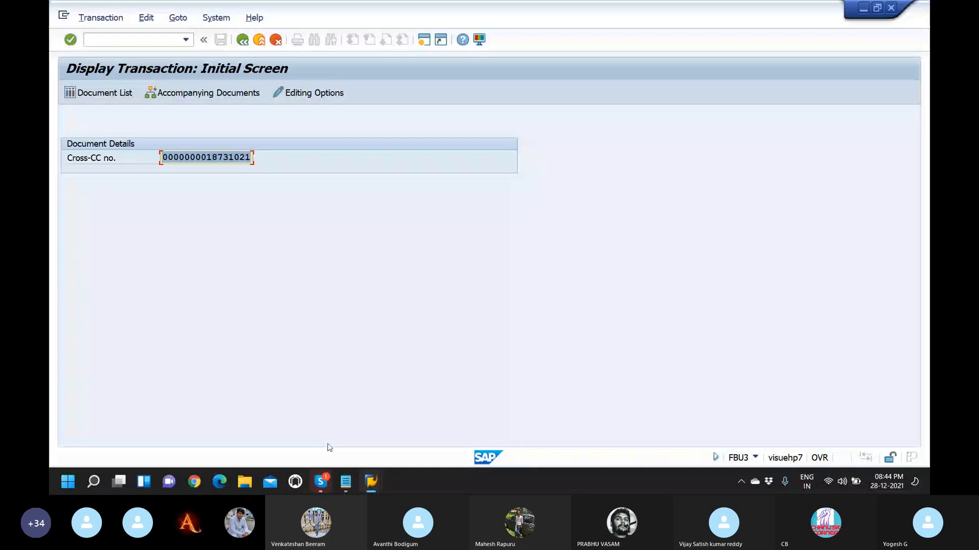
Step: Switch to the INTERACTION GROUP call in Skype and mute the microphone
{"action": "left_click", "coordinate": [321, 482]}
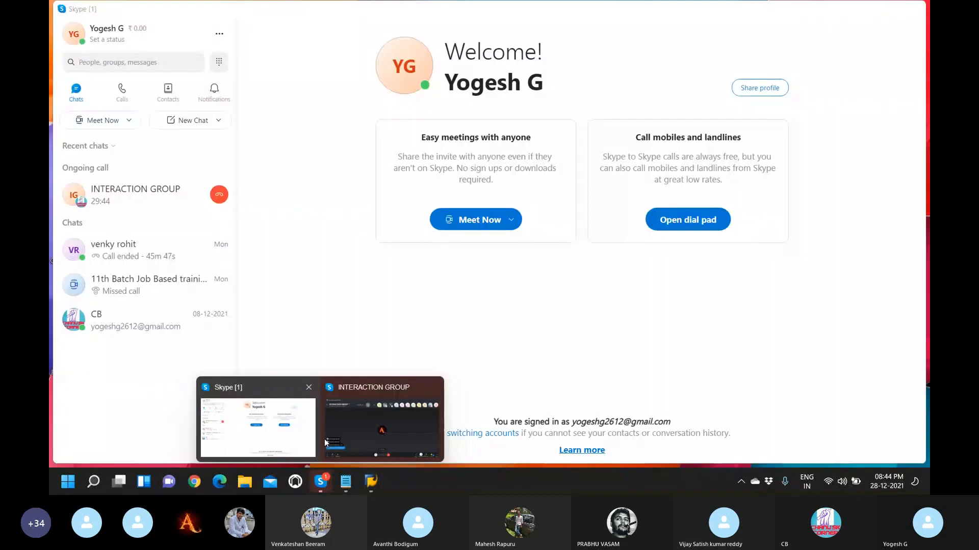
{"action": "left_click", "coordinate": [357, 424]}
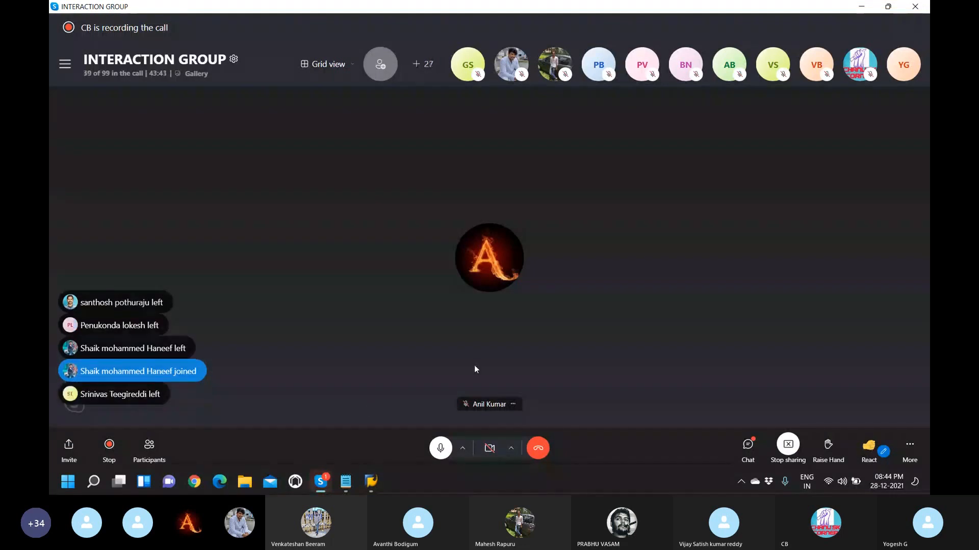
{"action": "left_click", "coordinate": [441, 449]}
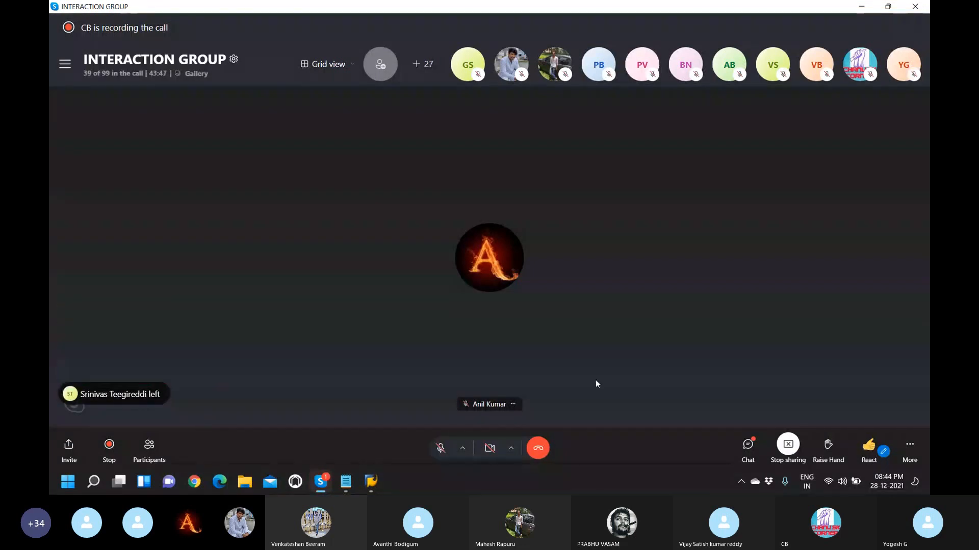